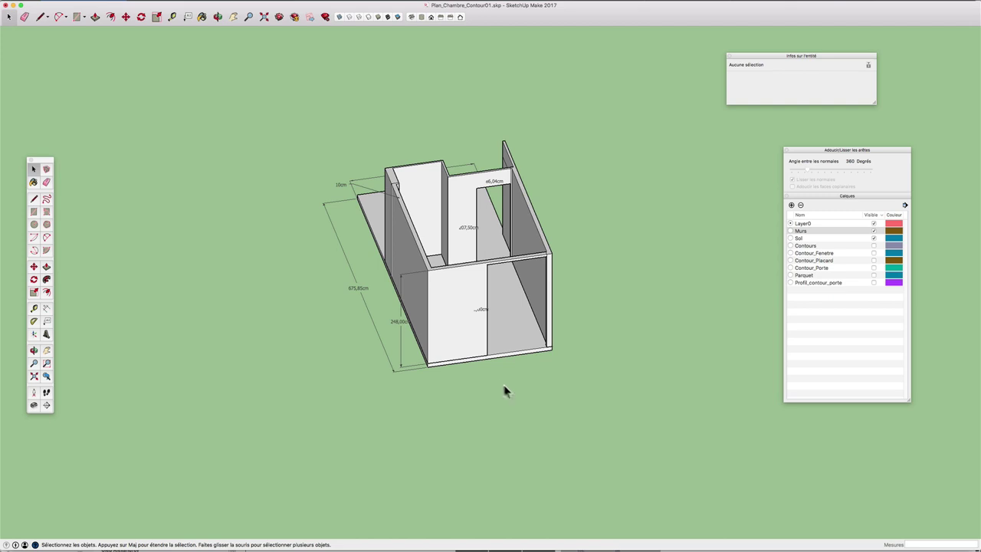
Open the walls group and dimension the closet partition (62,00cm) and right wall edge (133,33cm)
mouse_move(450, 387)
middle_mouse_down()
mouse_move(531, 405)
mouse_move(405, 405)
mouse_move(591, 405)
middle_mouse_up()
mouse_move(492, 399)
middle_mouse_down()
mouse_move(712, 421)
mouse_move(528, 281)
mouse_move(482, 298)
mouse_move(651, 314)
mouse_move(651, 339)
mouse_move(586, 280)
mouse_move(700, 280)
mouse_move(591, 308)
middle_mouse_up()
scroll(536, 266, "up", 2)
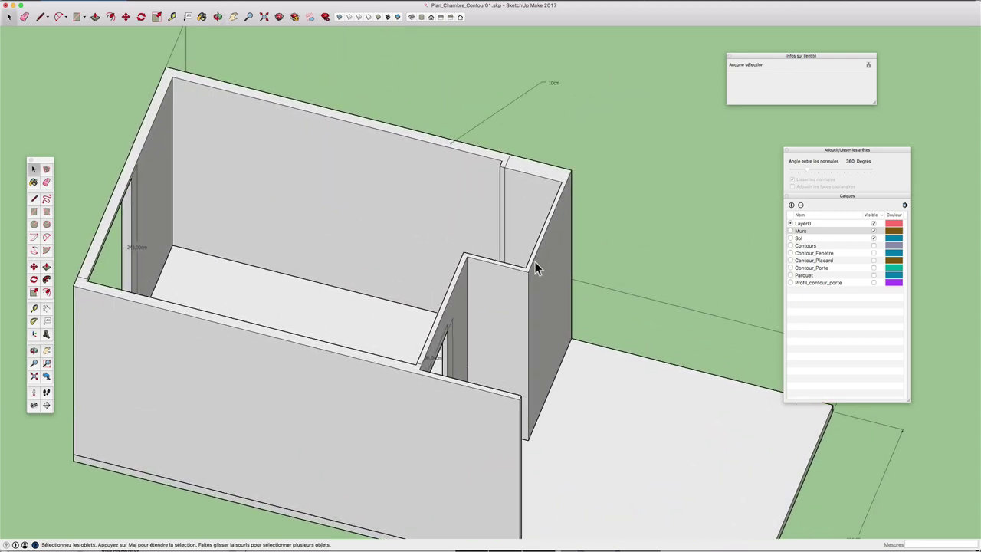
double_click(505, 283)
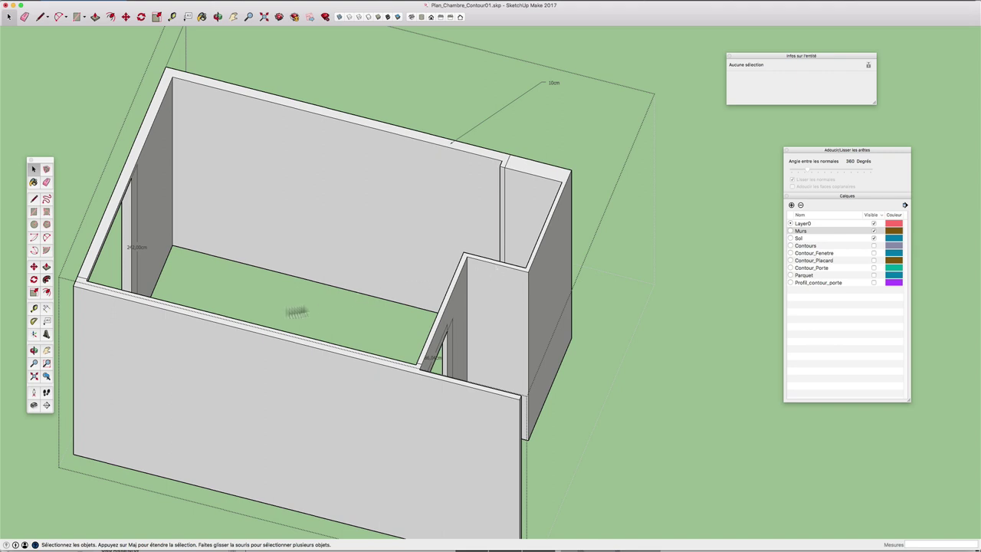
left_click(46, 308)
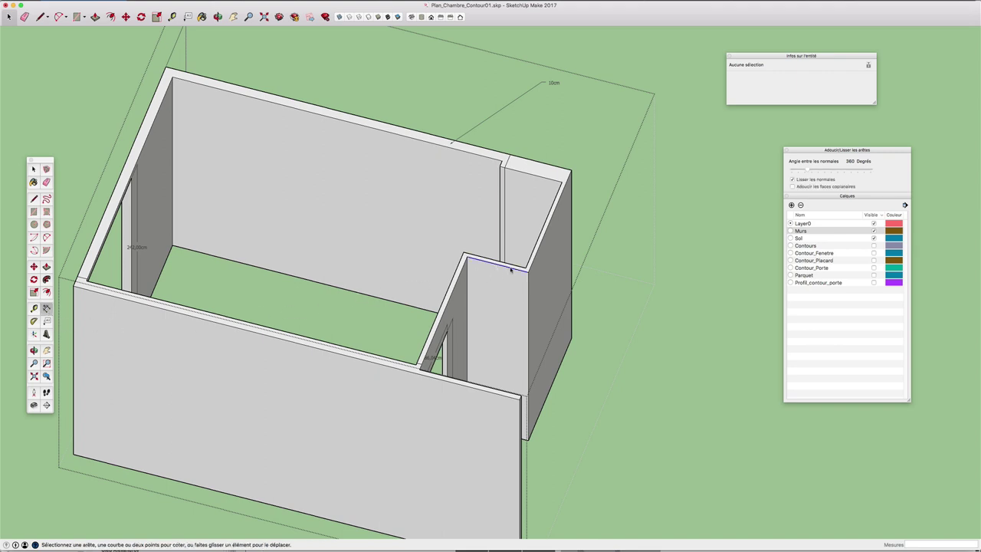
left_click(498, 264)
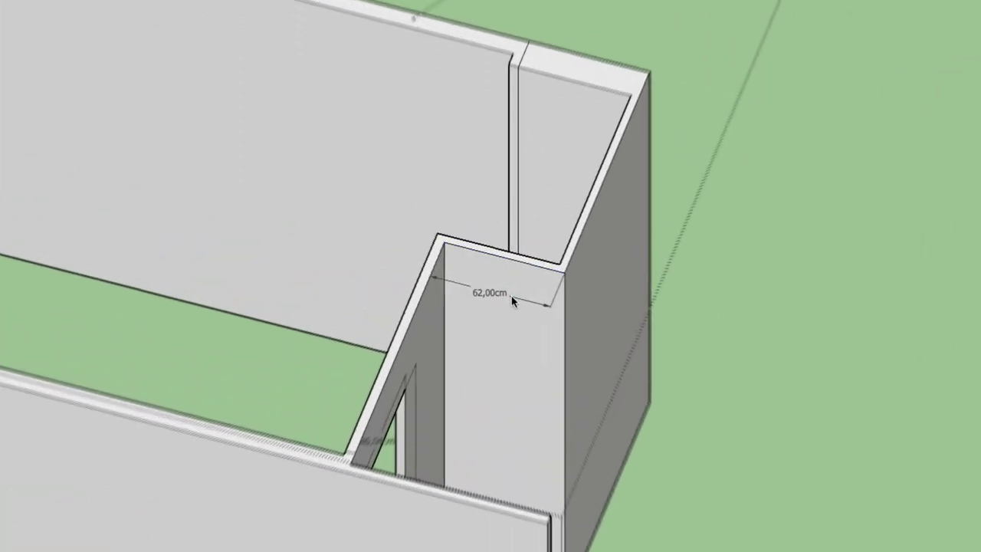
left_click(503, 284)
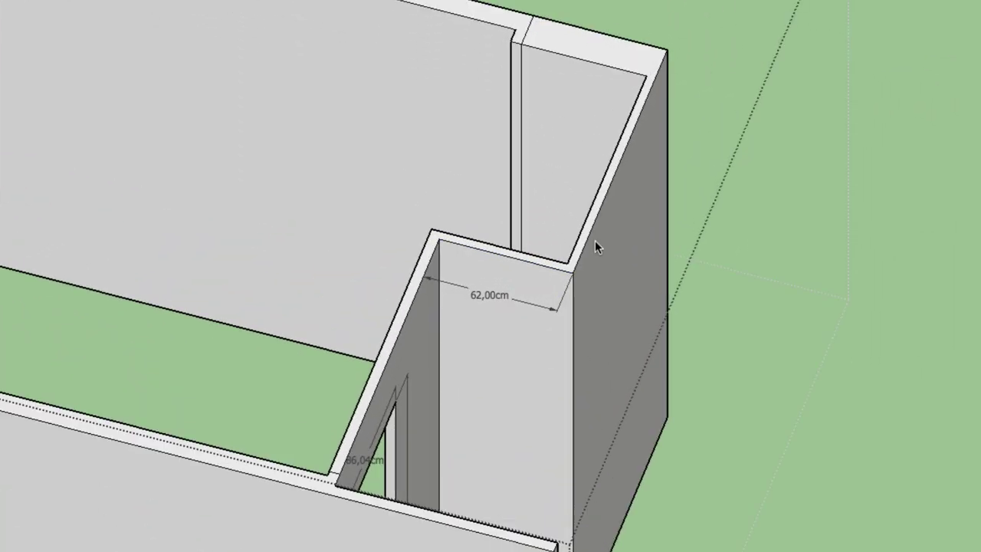
left_click(589, 234)
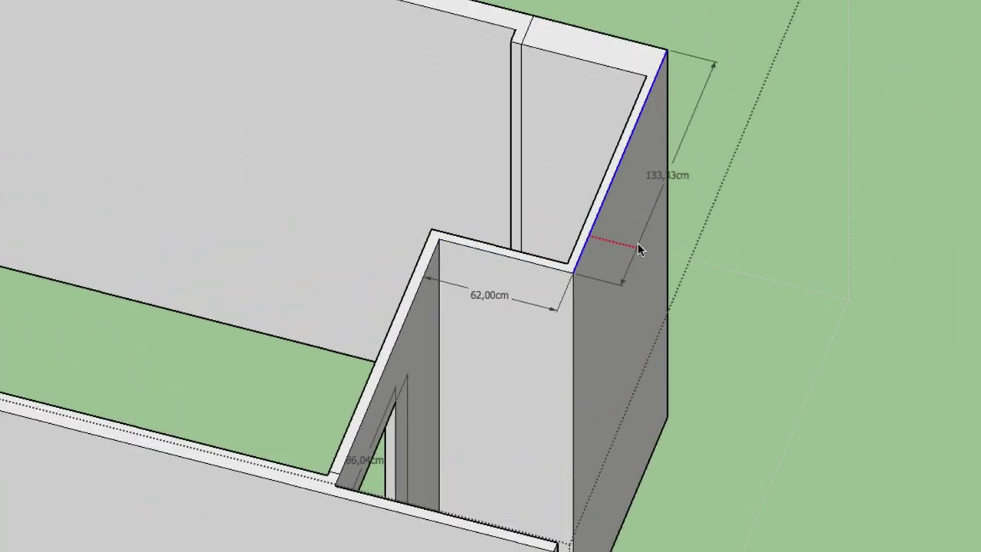
left_click(637, 243)
Zoom onto the wall corner and try a Tape Measure guide from it, cancelling the guide
middle_click_drag(565, 361, 698, 387)
scroll(514, 312, "up", 3)
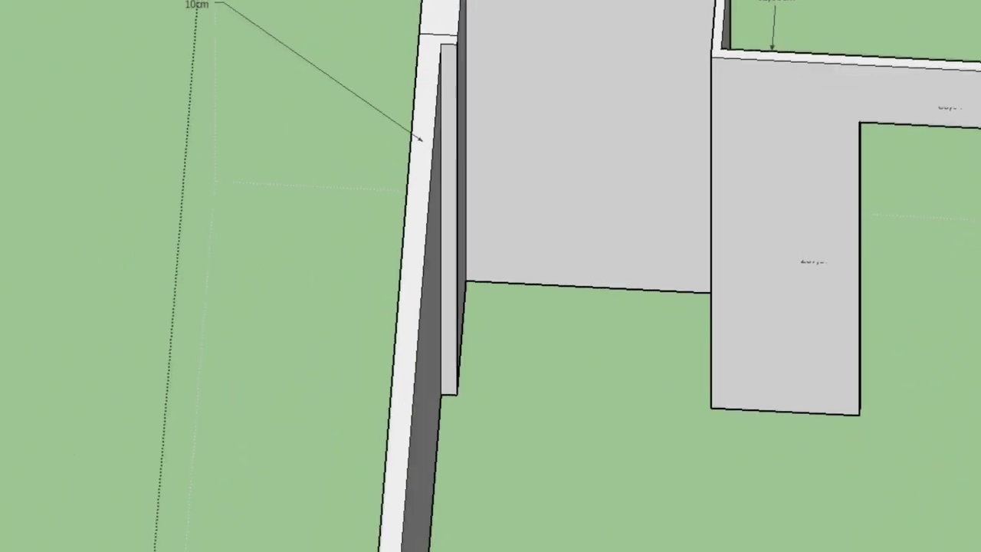
middle_click_drag(718, 281, 570, 111)
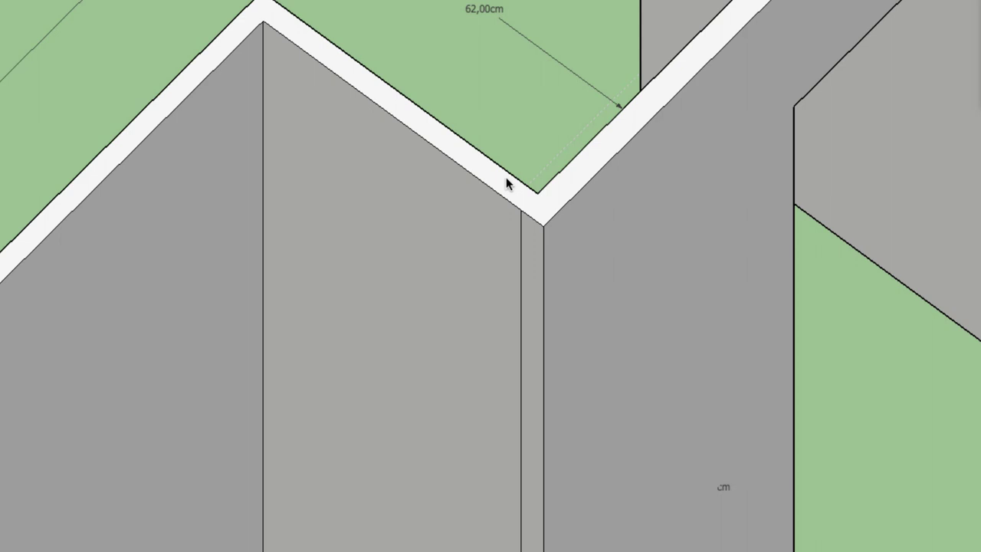
key("t")
left_click(538, 193)
left_click(514, 202)
left_click(3, 281)
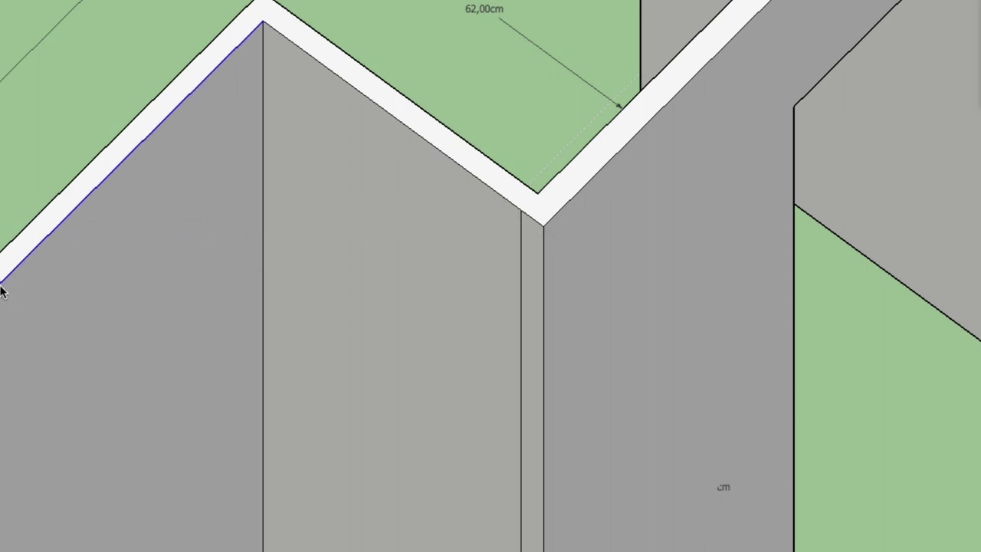
Dimension the wall corner's top edges at 7,00cm and 5,00cm
middle_click_drag(230, 422, 322, 414)
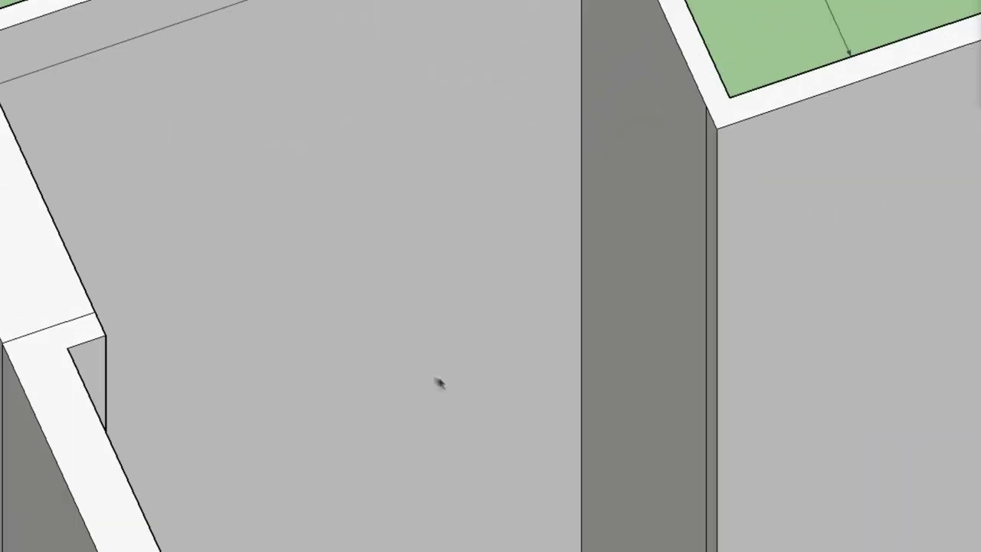
middle_click_drag(437, 383, 102, 366)
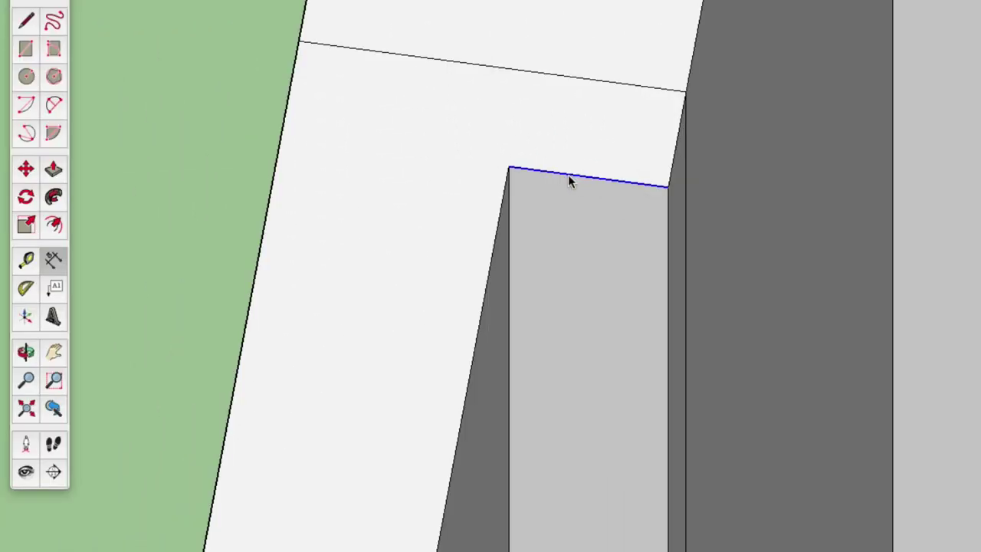
left_click(567, 175)
middle_click_drag(656, 206, 210, 140)
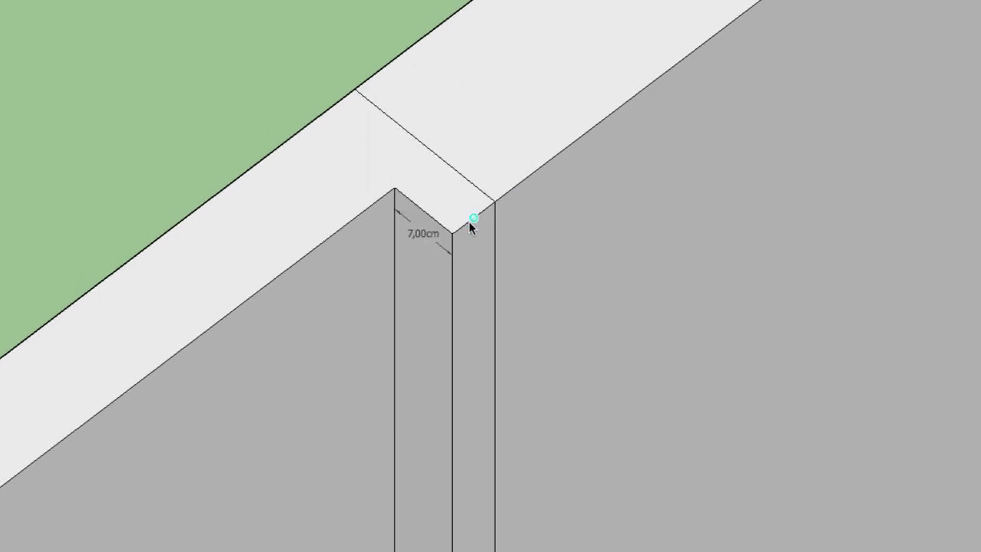
scroll(463, 222, "up", 3)
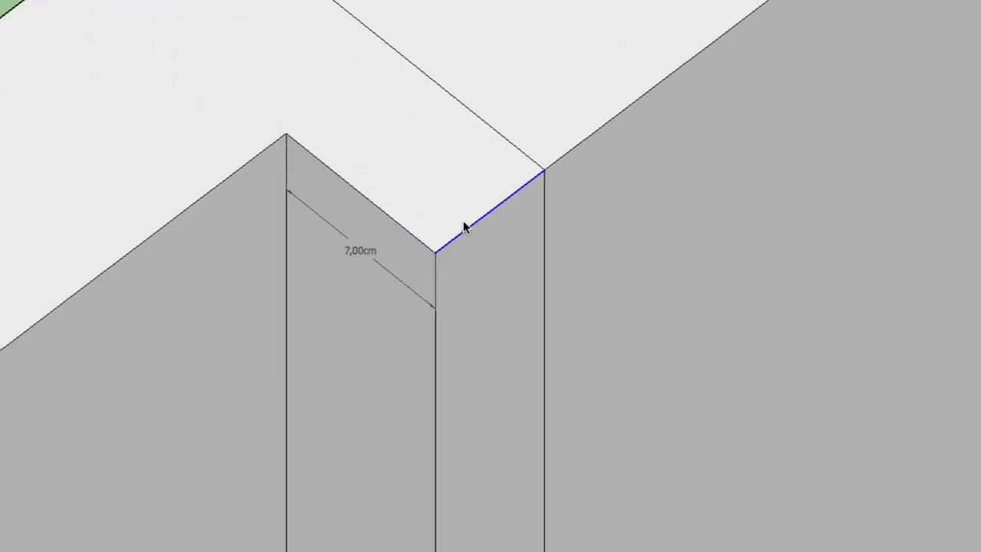
left_click(464, 230)
left_click(476, 250)
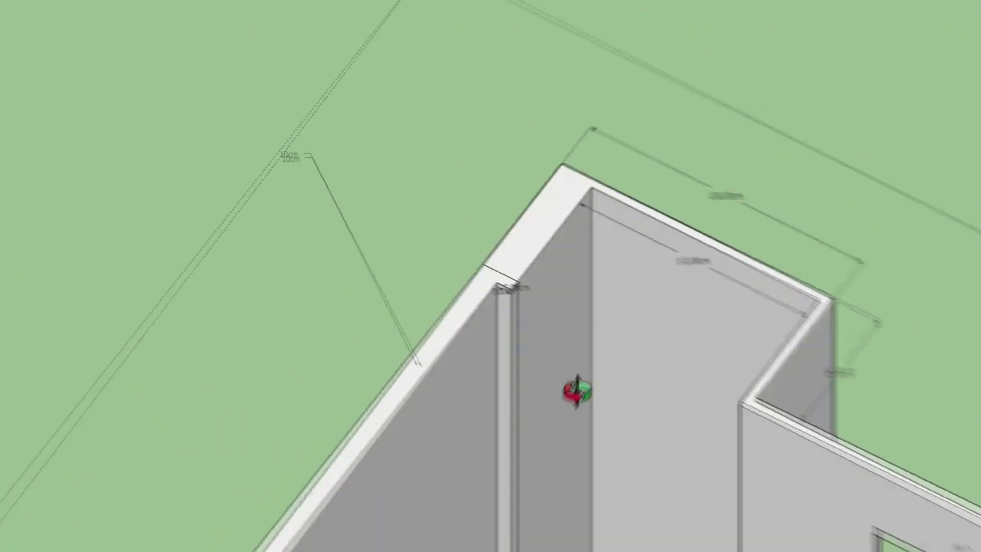
Orbit and zoom around the room to review the new dimensions, then return to Select
mouse_move(506, 266)
middle_mouse_down()
mouse_move(488, 249)
mouse_move(492, 348)
middle_mouse_up()
scroll(475, 235, "up", 2)
scroll(475, 236, "up", 3)
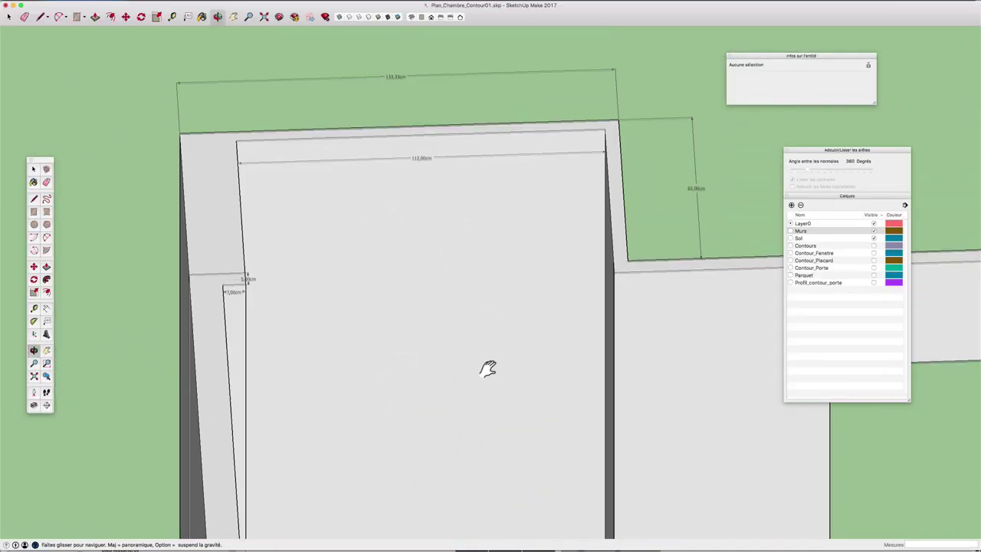
left_click_drag(492, 348, 393, 350)
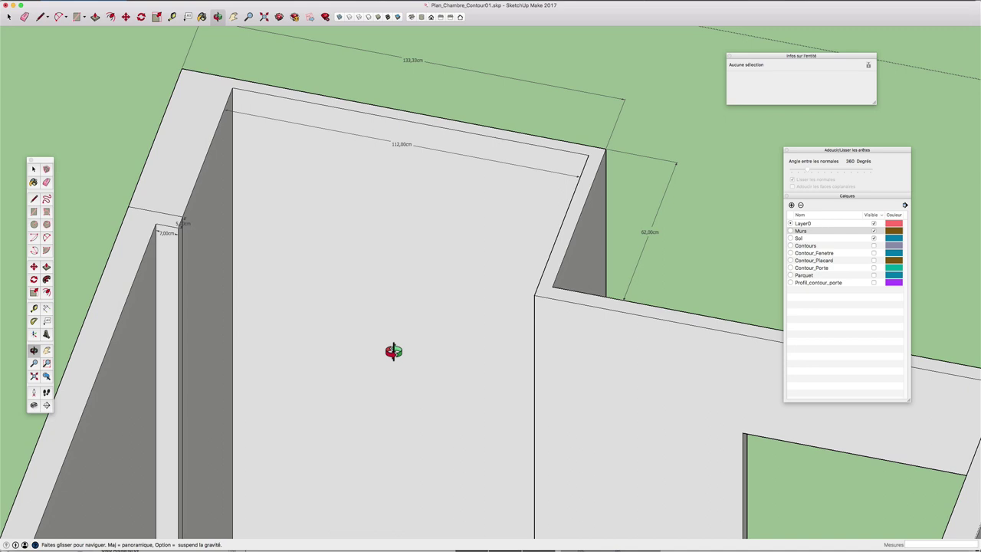
middle_click_drag(393, 351, 346, 340)
middle_click_drag(410, 293, 399, 288)
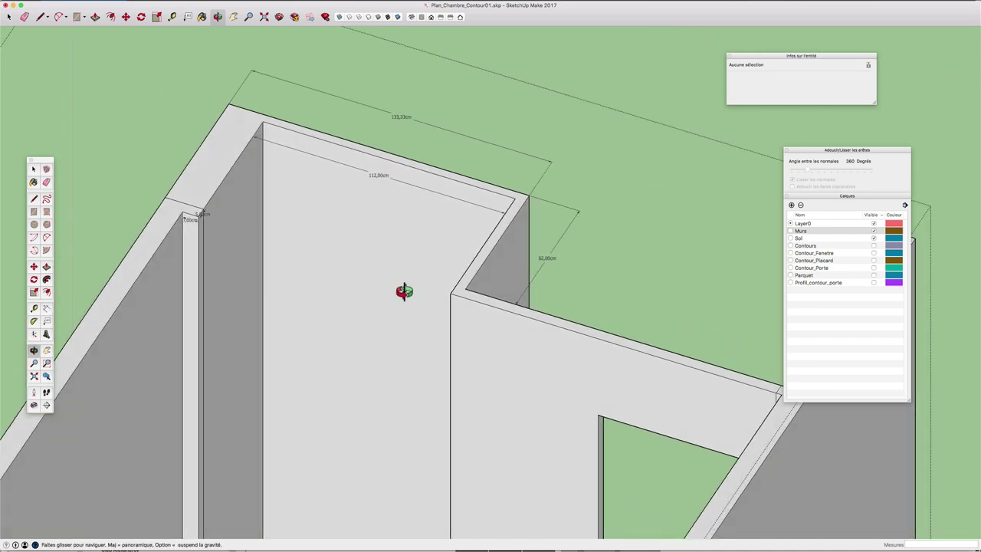
scroll(398, 288, "down", 2)
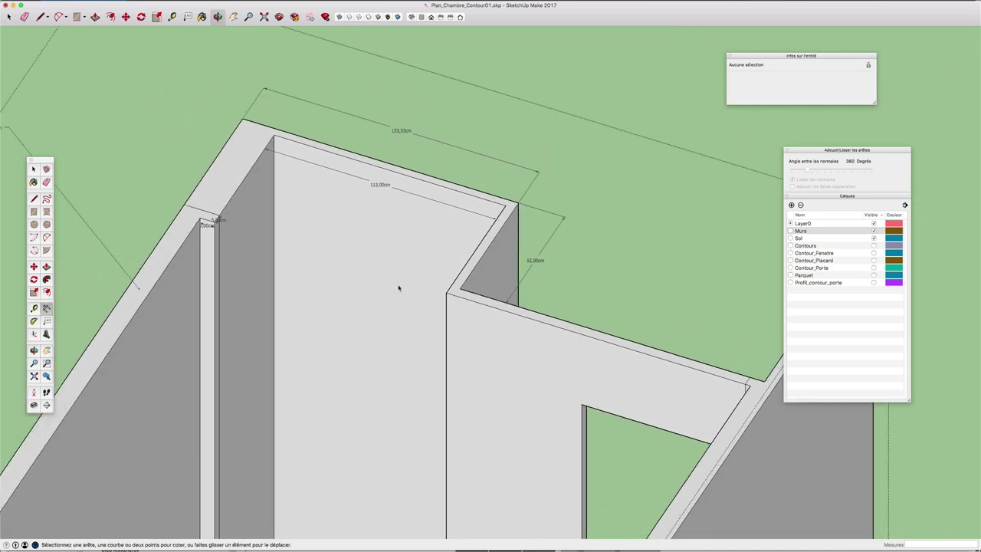
middle_click_drag(400, 289, 490, 247)
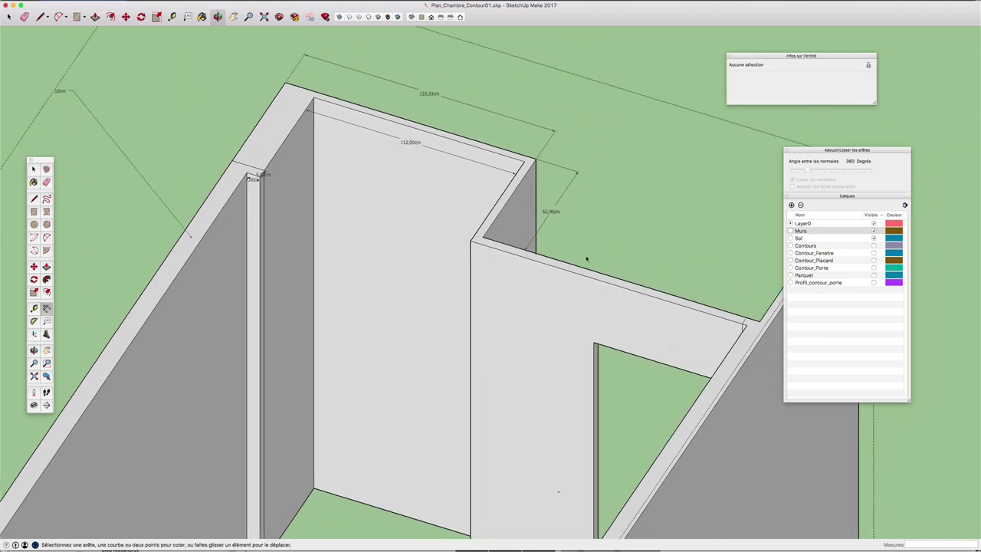
middle_click_drag(586, 259, 572, 237)
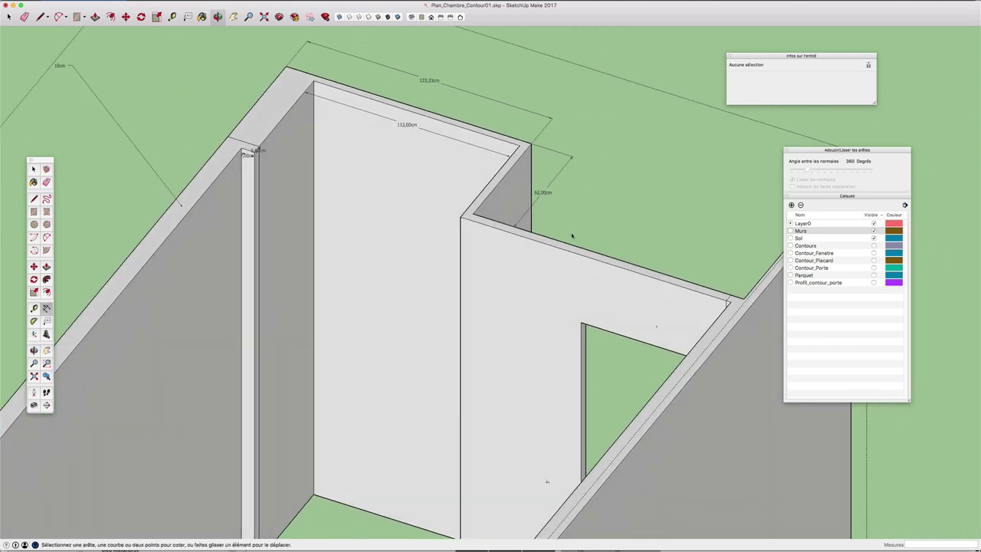
scroll(578, 287, "down", 2)
scroll(583, 276, "down", 2)
scroll(535, 241, "down", 2)
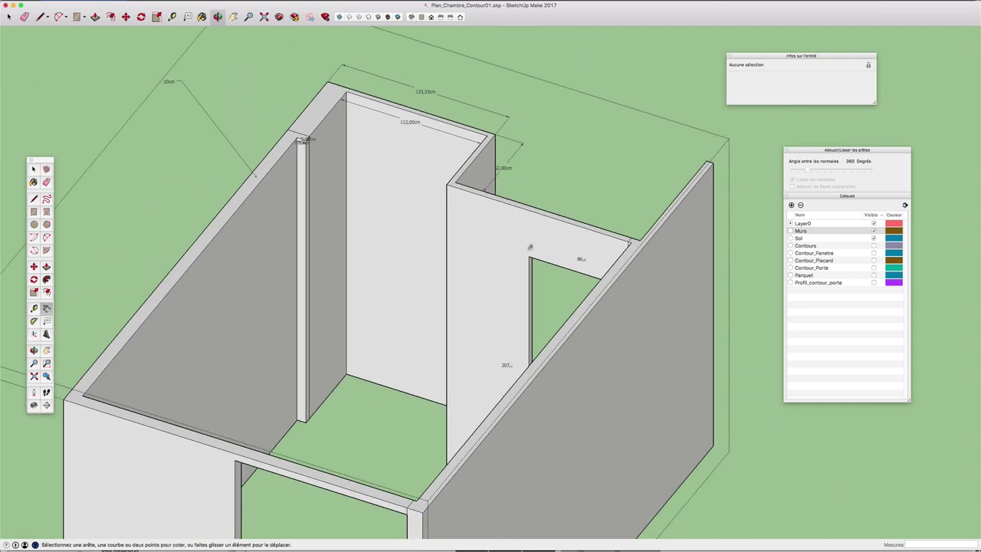
mouse_move(530, 247)
middle_mouse_down()
mouse_move(566, 301)
mouse_move(530, 264)
mouse_move(537, 280)
mouse_move(665, 278)
middle_mouse_up()
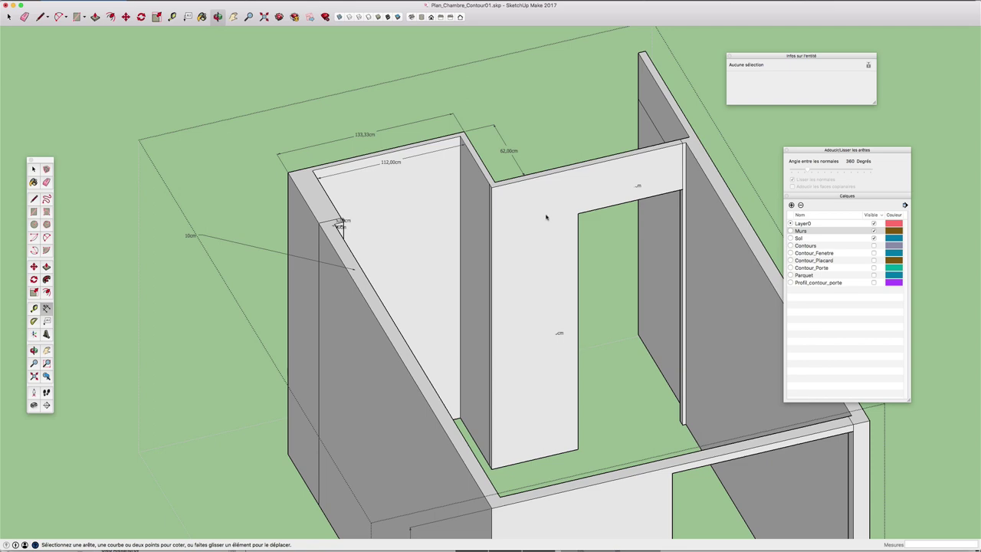
mouse_move(545, 218)
middle_mouse_down()
mouse_move(615, 223)
mouse_move(606, 199)
mouse_move(718, 210)
mouse_move(610, 203)
middle_mouse_up()
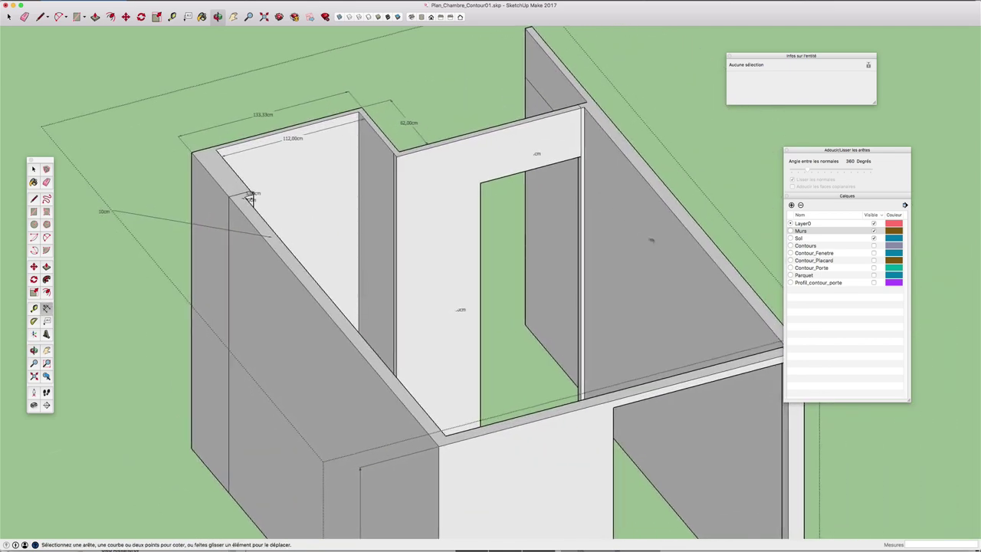
scroll(650, 240, "down", 3)
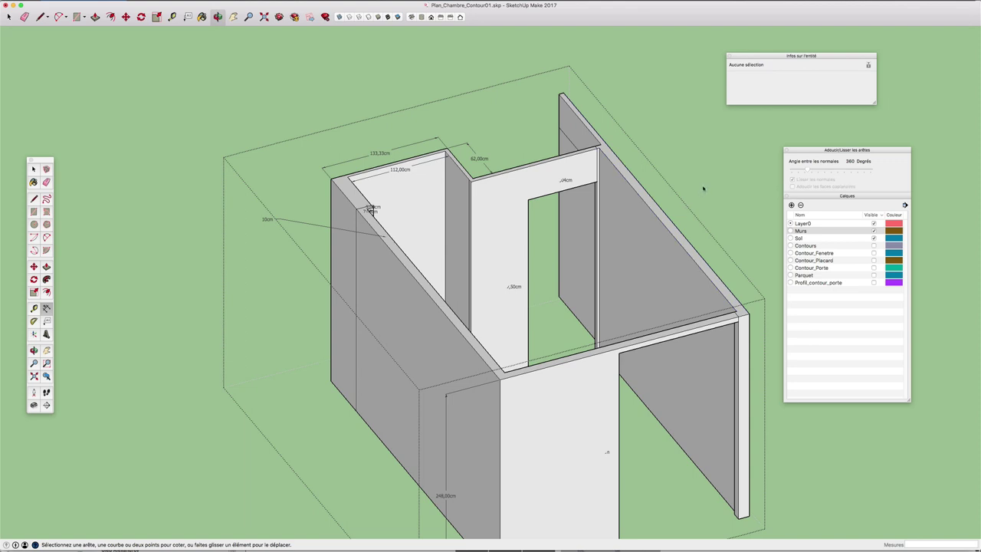
key("space")
Close the walls group, select the floor and walls, and toggle the Murs and Sol layers off and on
left_click(727, 192)
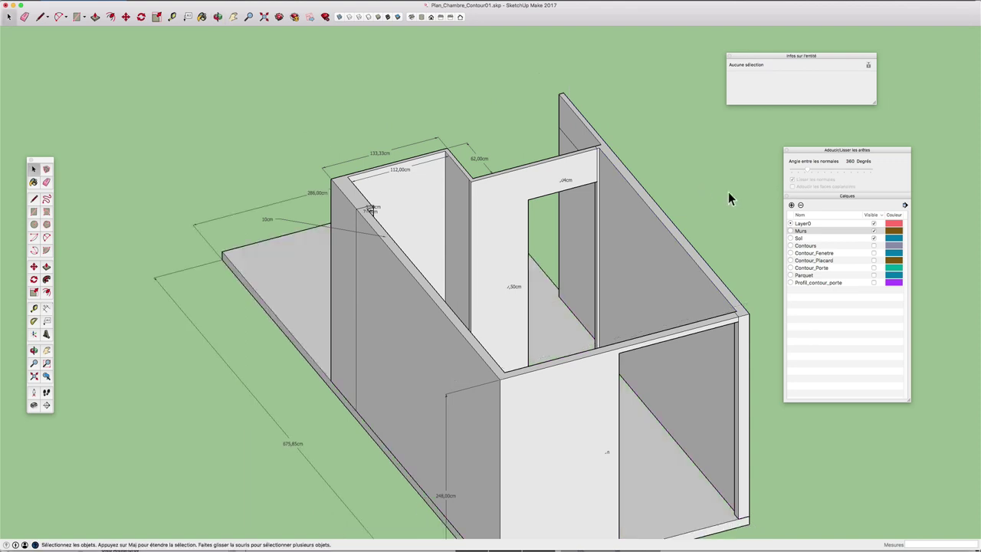
left_click(666, 440)
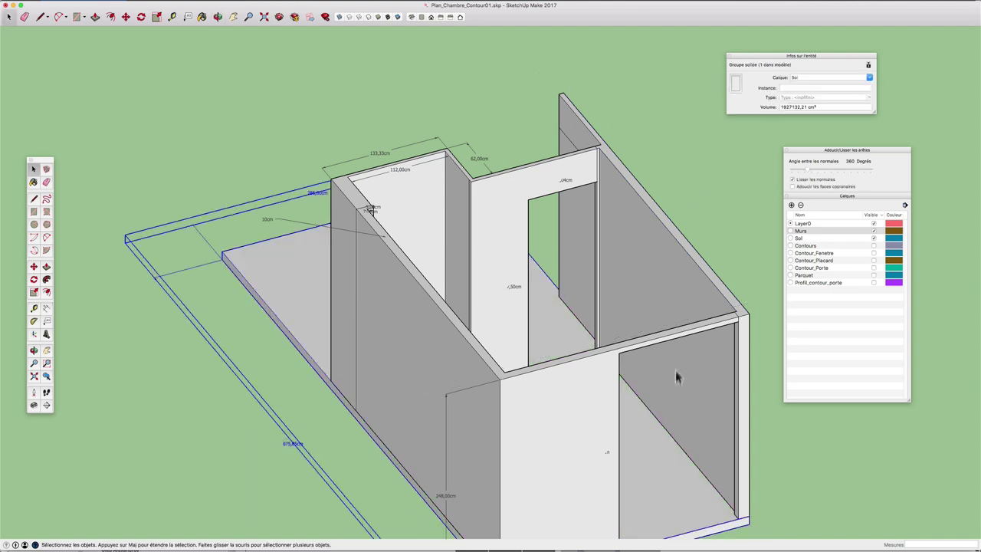
left_click(703, 294)
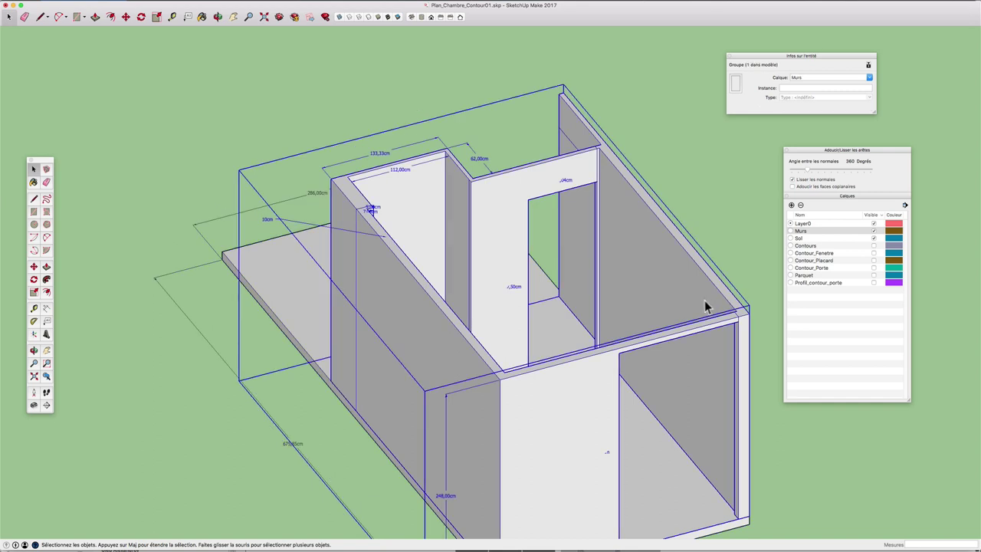
left_click(874, 231)
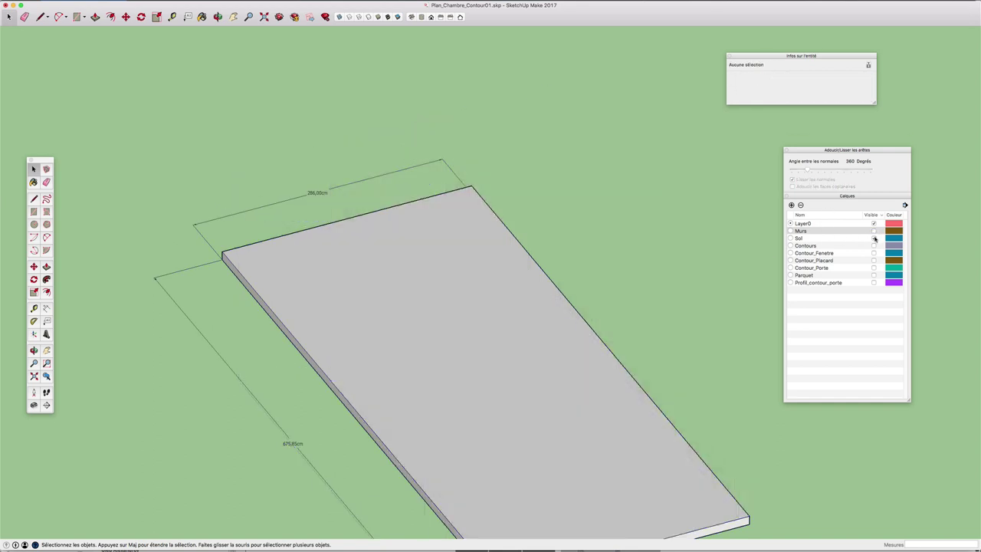
left_click(873, 238)
left_click(873, 239)
left_click(874, 231)
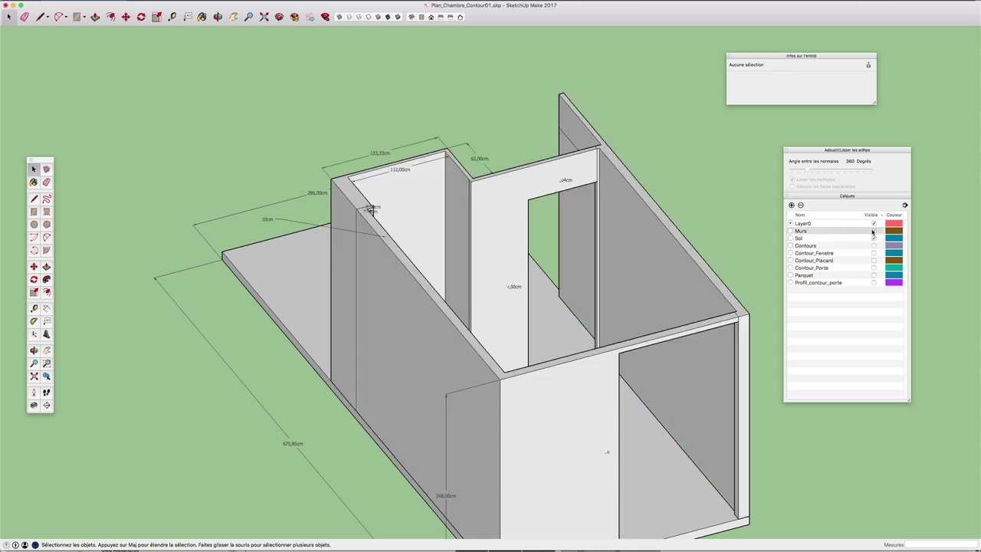
Drag the Calques tray off the Adoucir/Lisser les arêtes panel and dock it below
mouse_move(518, 264)
middle_mouse_down()
mouse_move(607, 274)
mouse_move(540, 234)
middle_mouse_up()
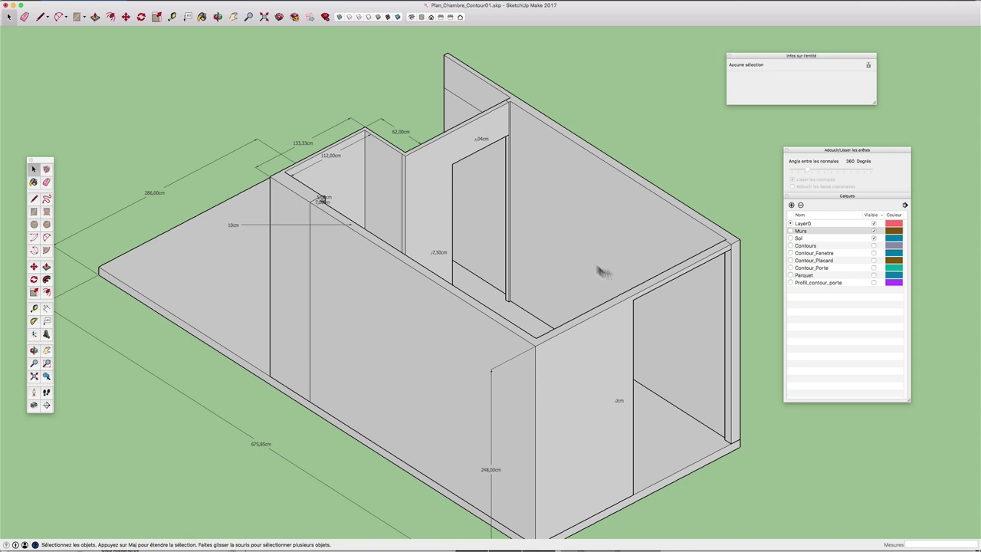
left_click_drag(828, 198, 831, 201)
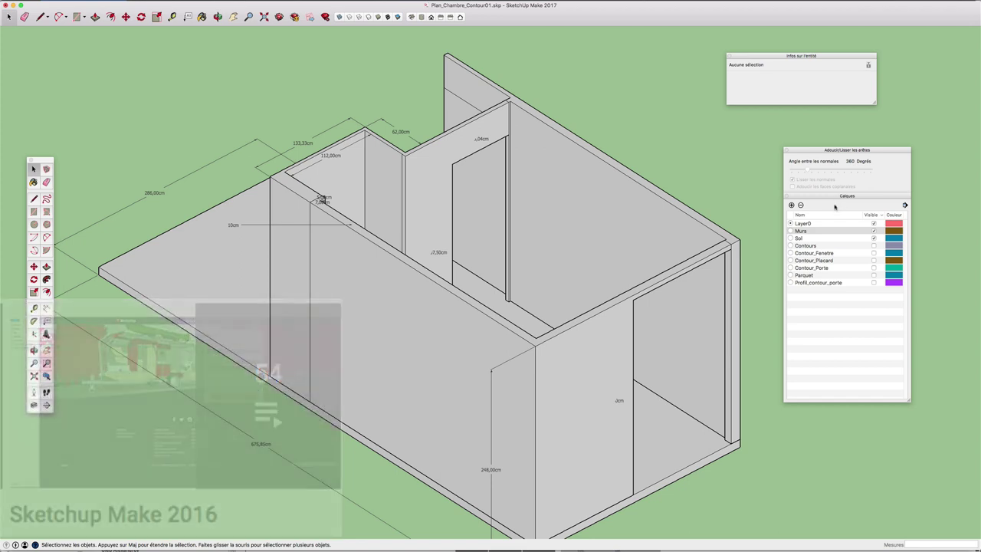
left_click_drag(834, 201, 834, 219)
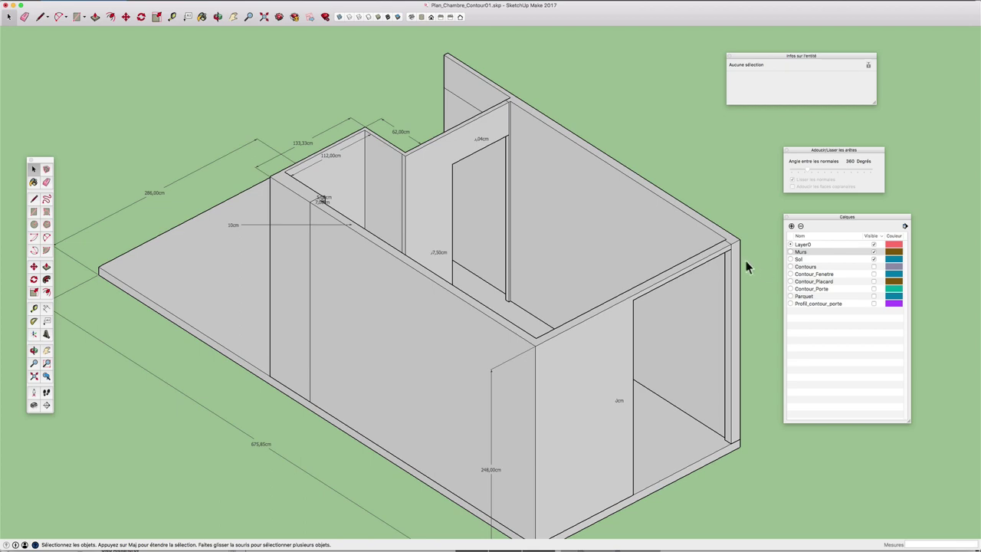
Make the Contour_Fenetre, Contour_Placard and Contour_Porte layers visible, leaving Contours hidden
mouse_move(745, 261)
middle_mouse_down()
mouse_move(633, 258)
mouse_move(611, 276)
middle_mouse_up()
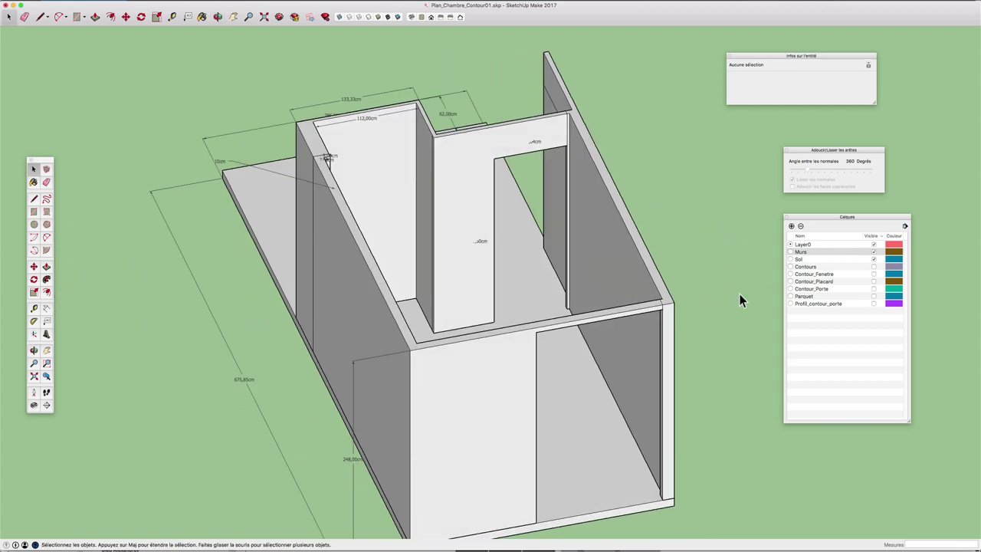
left_click(874, 267)
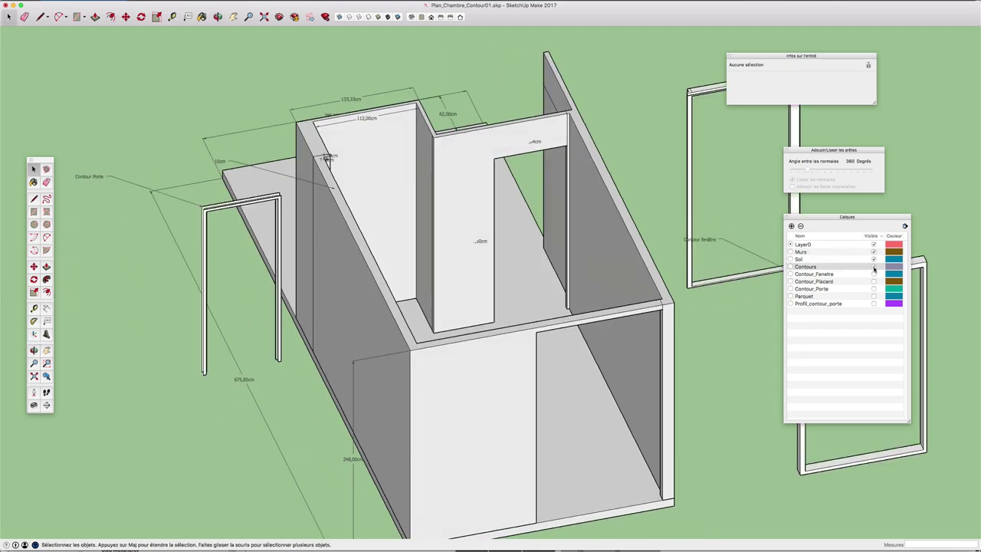
left_click(873, 266)
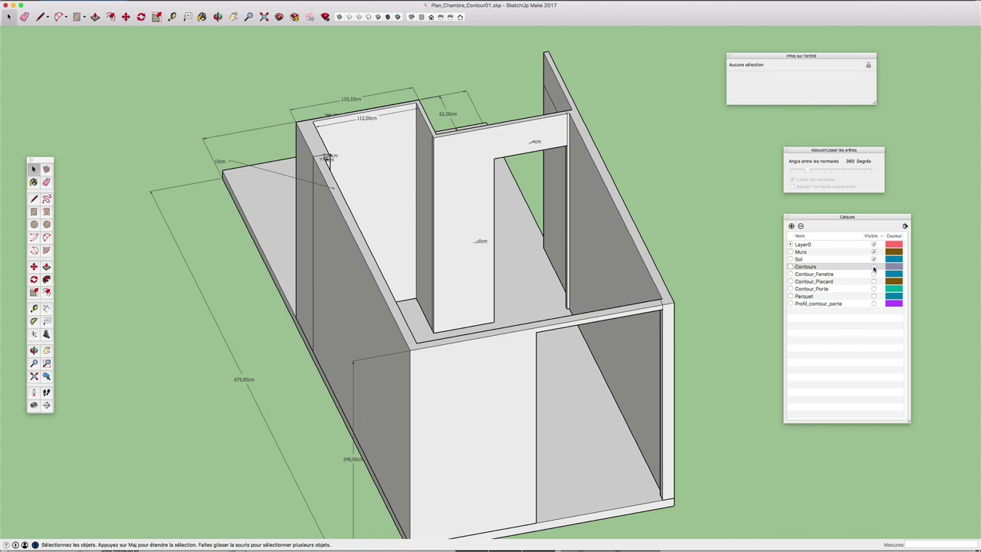
left_click(874, 273)
left_click(873, 281)
left_click(873, 288)
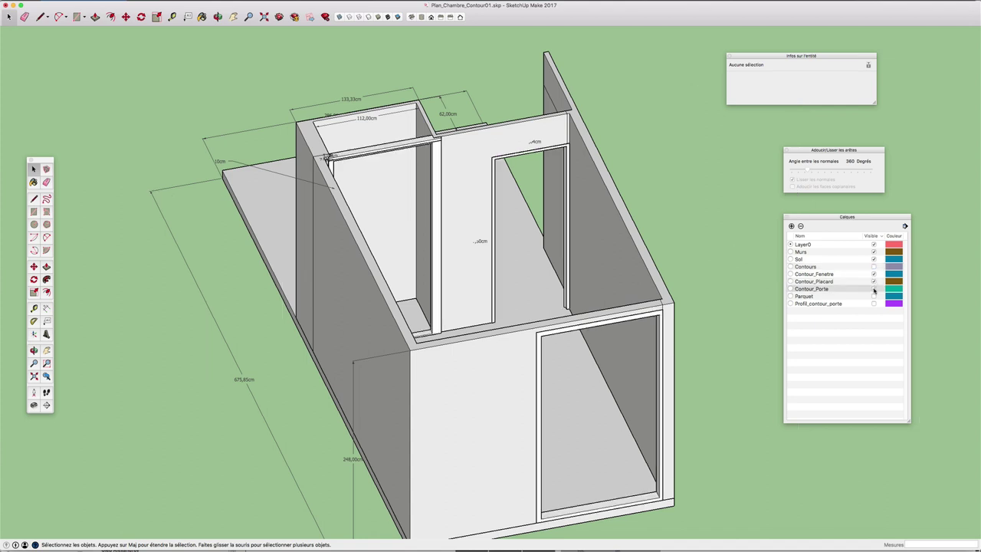
scroll(609, 352, "up", 1)
scroll(636, 314, "up", 3)
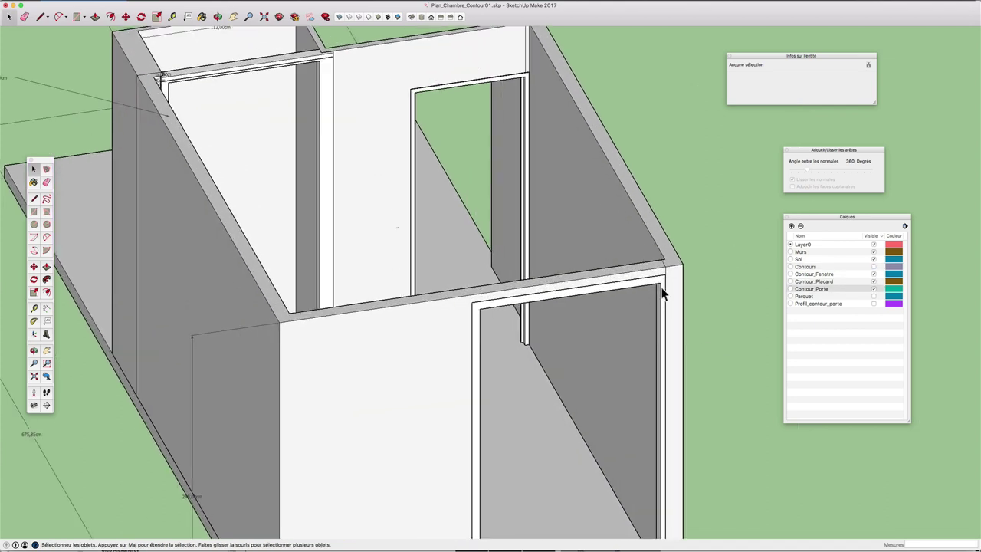
Select the door contour frame and orbit around it to inspect it in the opening
left_click(660, 304)
mouse_move(660, 304)
left_mouse_down()
mouse_move(738, 291)
mouse_move(611, 341)
left_mouse_up()
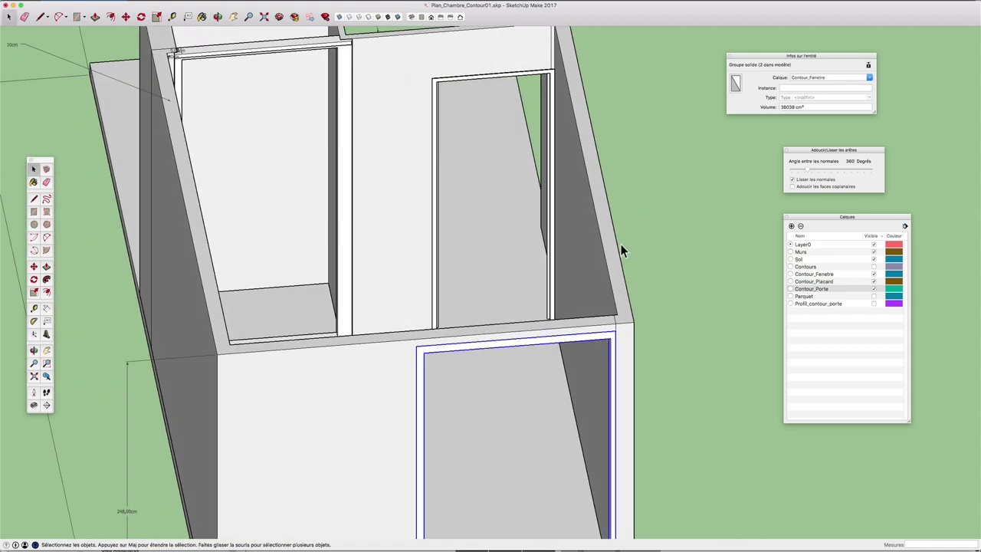
scroll(620, 244, "down", 1)
key("space")
mouse_move(626, 184)
middle_mouse_down()
mouse_move(633, 215)
mouse_move(733, 250)
mouse_move(696, 219)
mouse_move(702, 267)
mouse_move(784, 285)
middle_mouse_up()
scroll(591, 299, "up", 2)
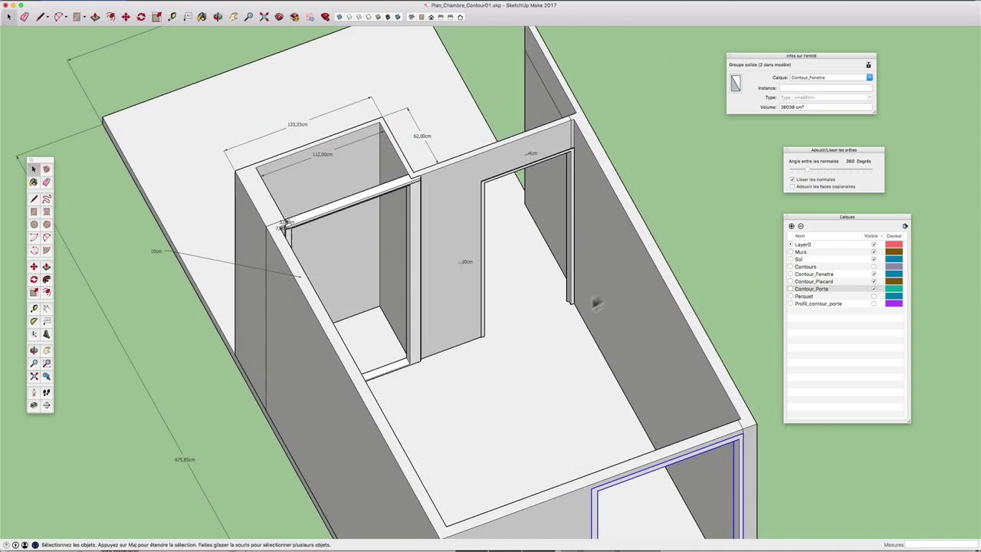
scroll(580, 304, "up", 3)
scroll(558, 306, "up", 2)
left_click(550, 306)
scroll(552, 306, "down", 2)
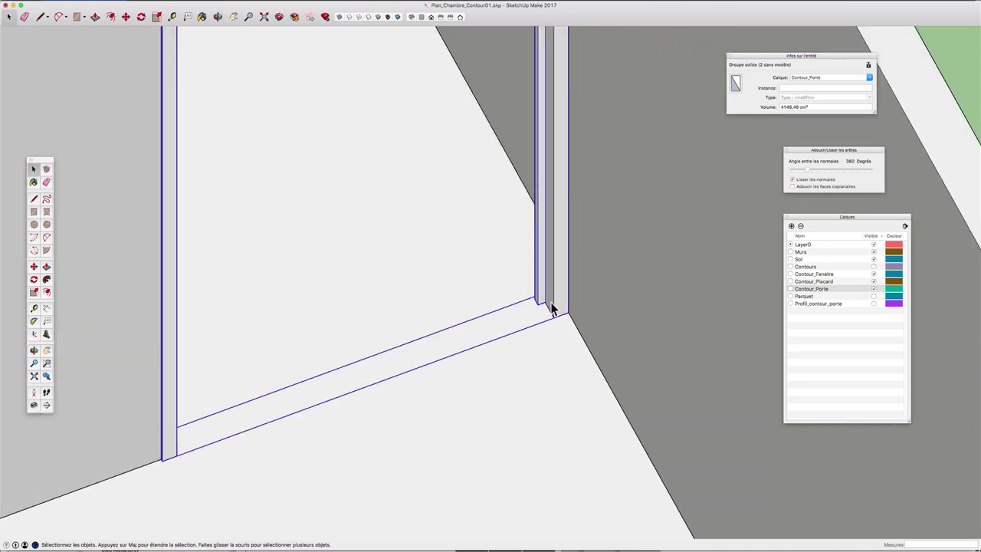
scroll(551, 307, "down", 2)
scroll(551, 306, "down", 2)
mouse_move(449, 296)
middle_mouse_down()
mouse_move(720, 324)
mouse_move(296, 280)
mouse_move(624, 281)
middle_mouse_up()
scroll(345, 346, "up", 3)
mouse_move(346, 345)
middle_mouse_down()
mouse_move(556, 348)
mouse_move(641, 416)
mouse_move(579, 404)
mouse_move(569, 301)
mouse_move(493, 339)
mouse_move(562, 355)
middle_mouse_up()
scroll(570, 300, "up", 2)
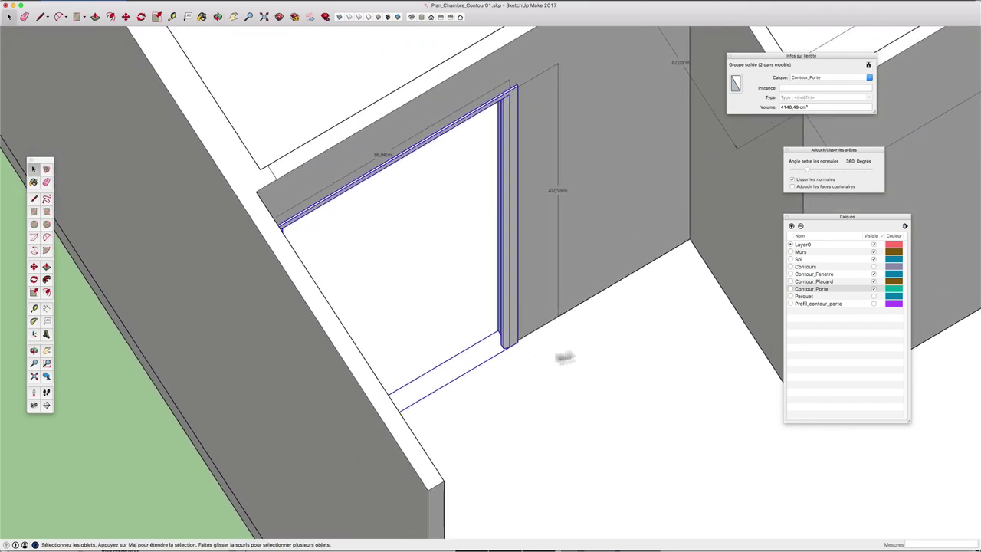
Show Profil_contour_porte and zoom in on the door profile's 3,00, 4,00, 5,00, 0,50 and 1,50cm dimensions
left_click(873, 304)
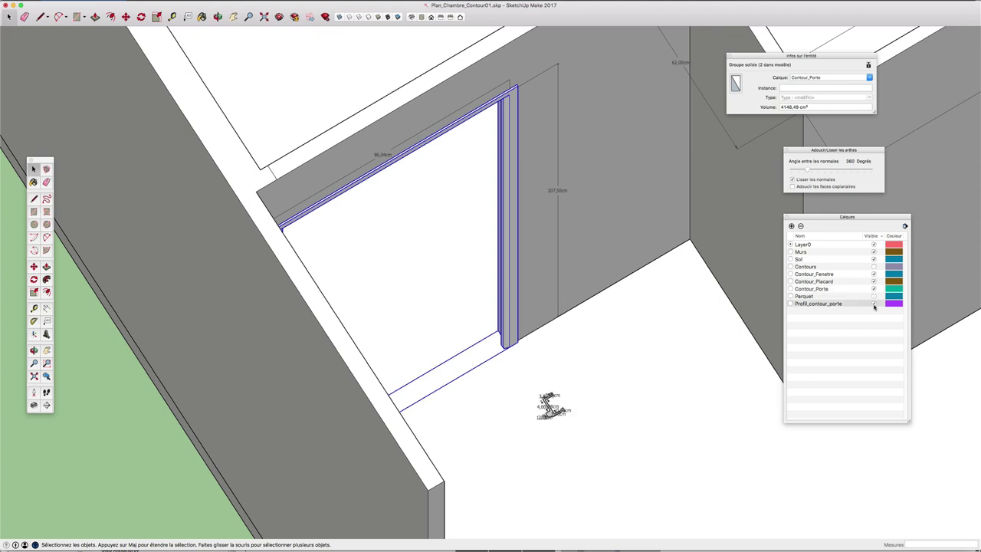
scroll(590, 400, "up", 2)
scroll(510, 388, "up", 5)
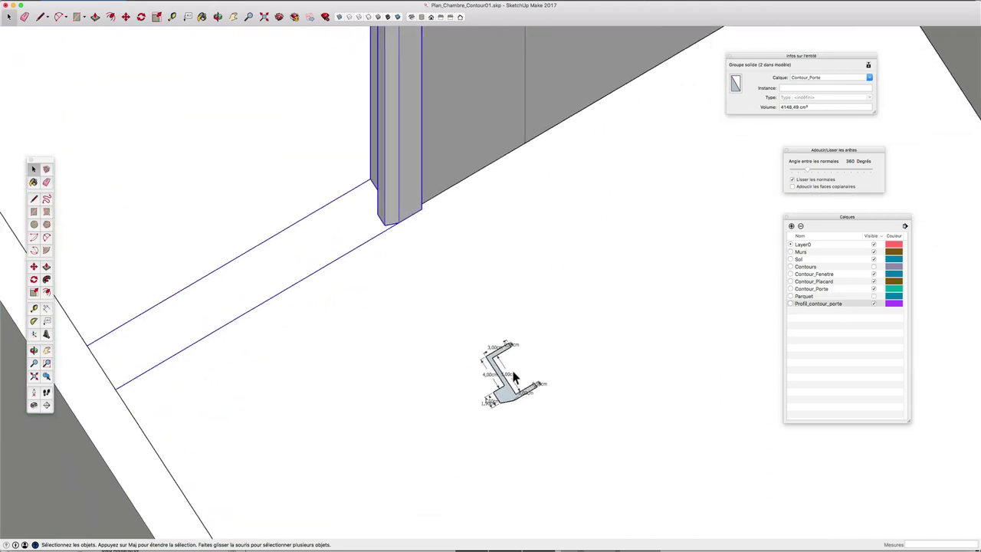
scroll(517, 376, "up", 3)
scroll(529, 366, "up", 2)
middle_click_drag(541, 357, 508, 316, "shift")
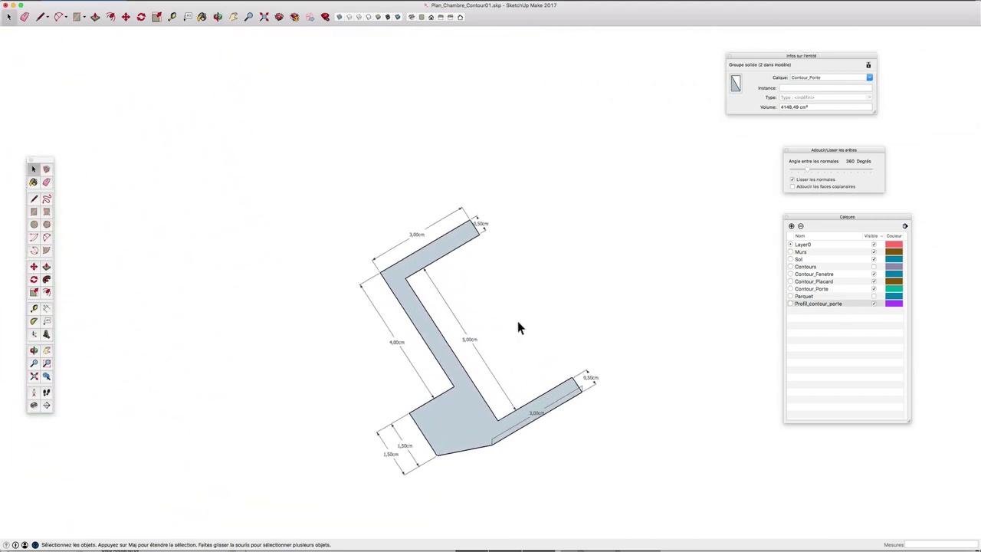
scroll(516, 317, "down", 2)
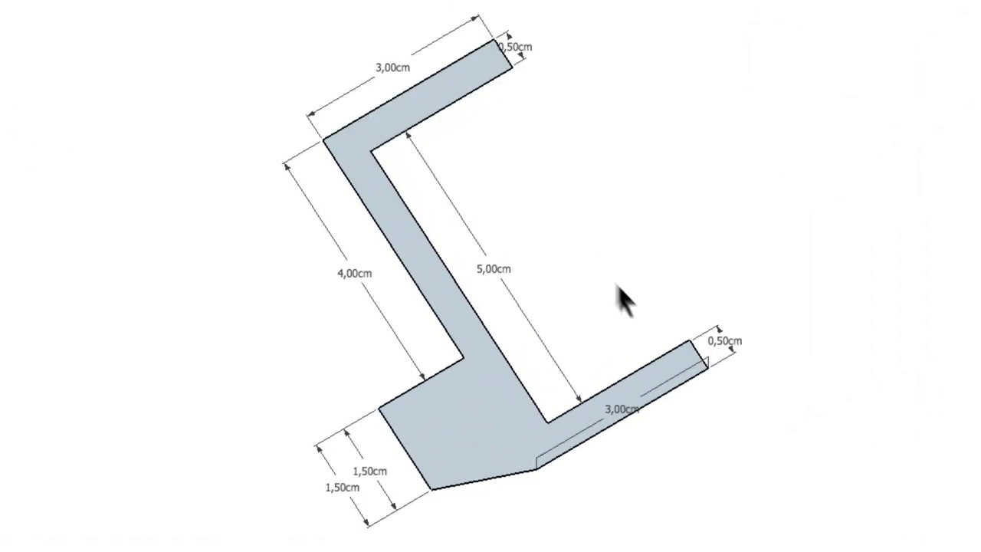
middle_click_drag(624, 299, 819, 65)
middle_click_drag(699, 108, 677, 109)
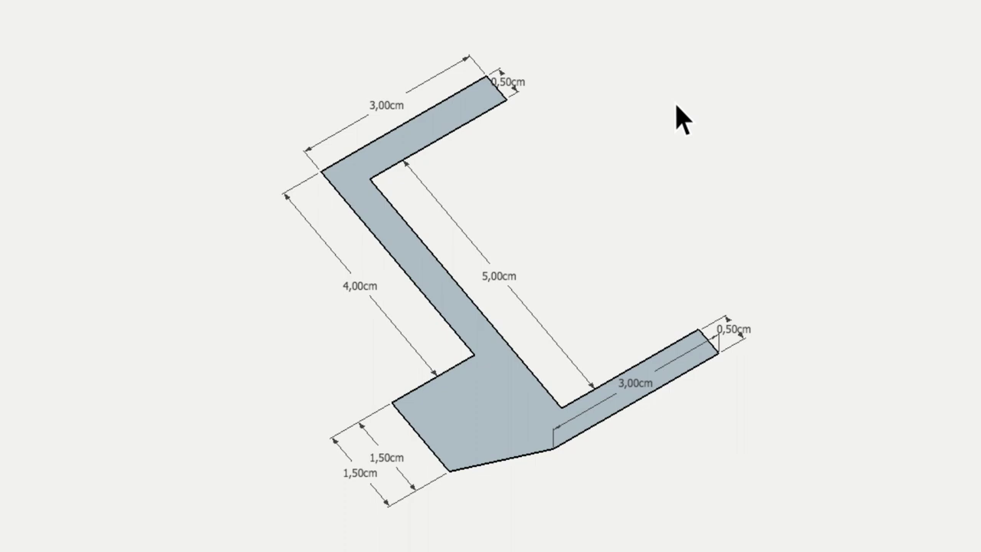
scroll(612, 219, "up", 2)
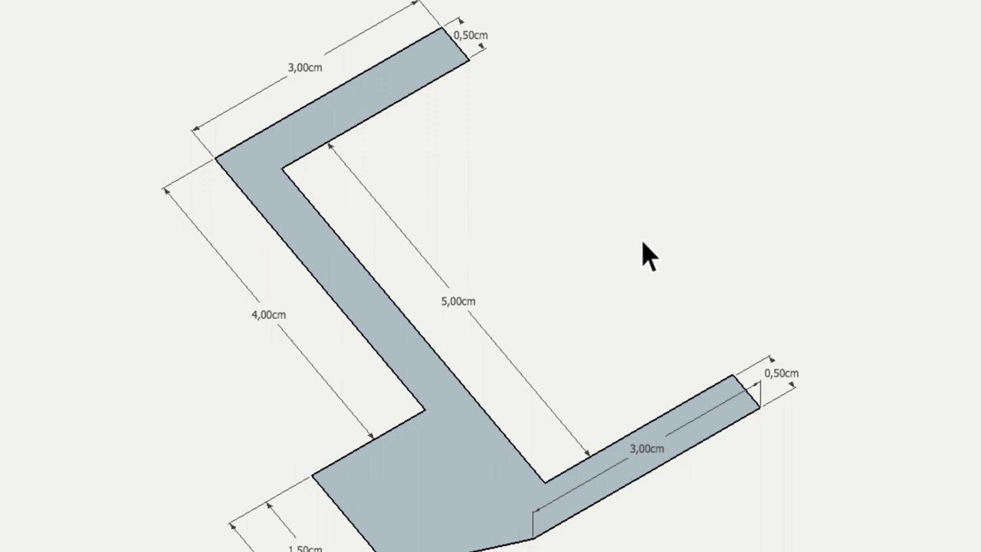
middle_click_drag(646, 256, 656, 66, "shift")
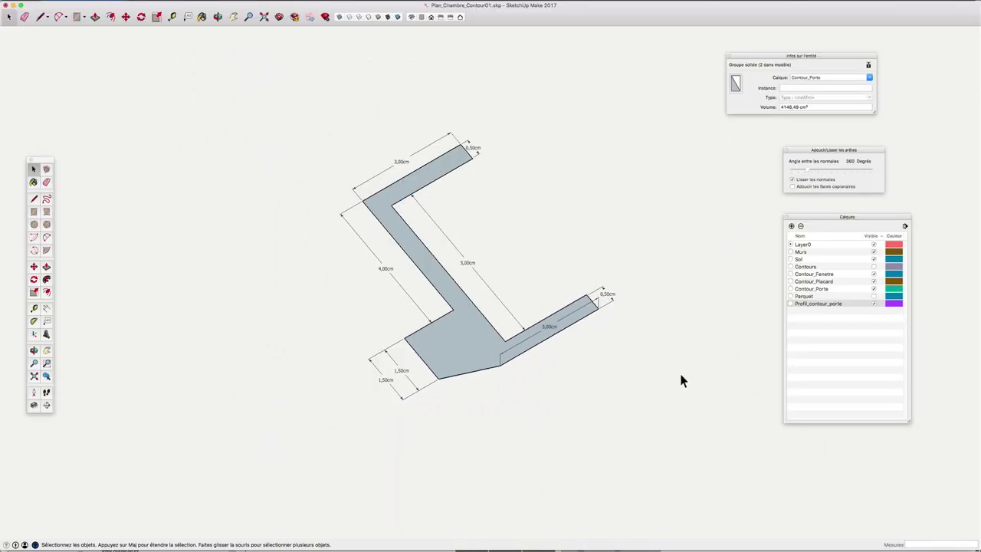
scroll(610, 399, "down", 2)
scroll(610, 399, "down", 4)
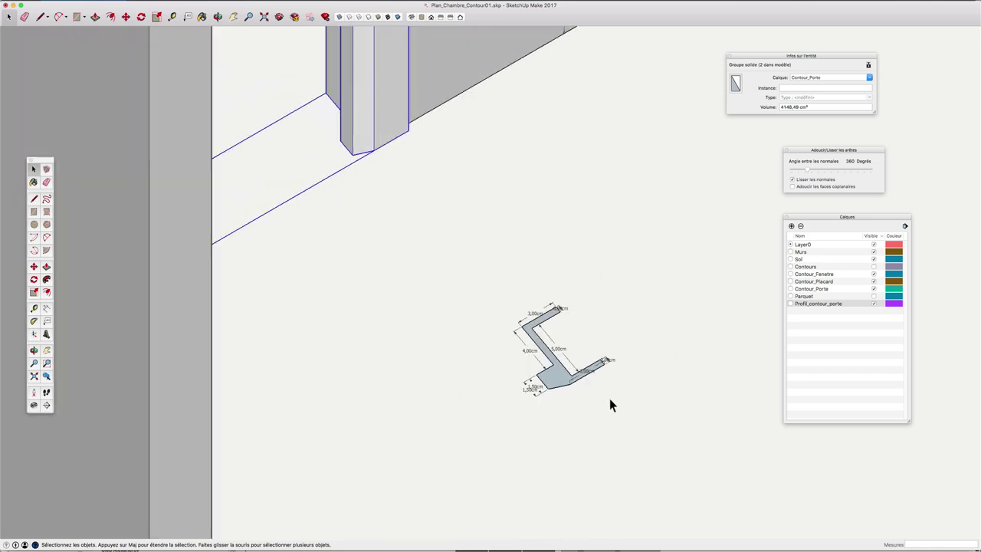
mouse_move(611, 405)
middle_mouse_down()
mouse_move(503, 411)
mouse_move(595, 455)
mouse_move(512, 331)
mouse_move(775, 346)
mouse_move(350, 306)
mouse_move(729, 252)
mouse_move(561, 303)
mouse_move(466, 390)
mouse_move(499, 330)
mouse_move(527, 343)
mouse_move(523, 303)
mouse_move(532, 307)
mouse_move(516, 291)
middle_mouse_up()
scroll(477, 383, "up", 3)
scroll(522, 301, "down", 2)
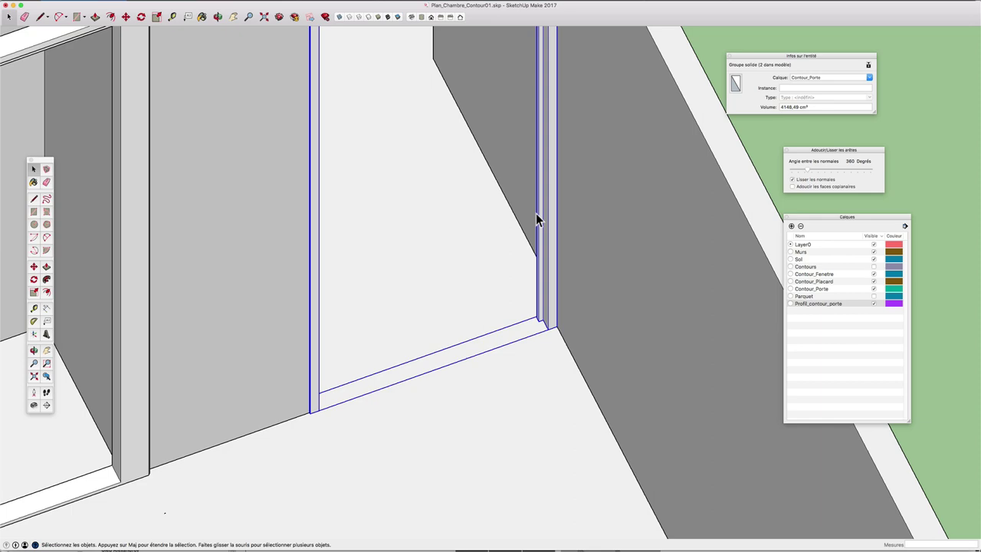
mouse_move(535, 213)
middle_mouse_down("shift")
mouse_move(534, 275)
mouse_move(558, 261)
middle_mouse_up("shift")
scroll(534, 273, "down", 2)
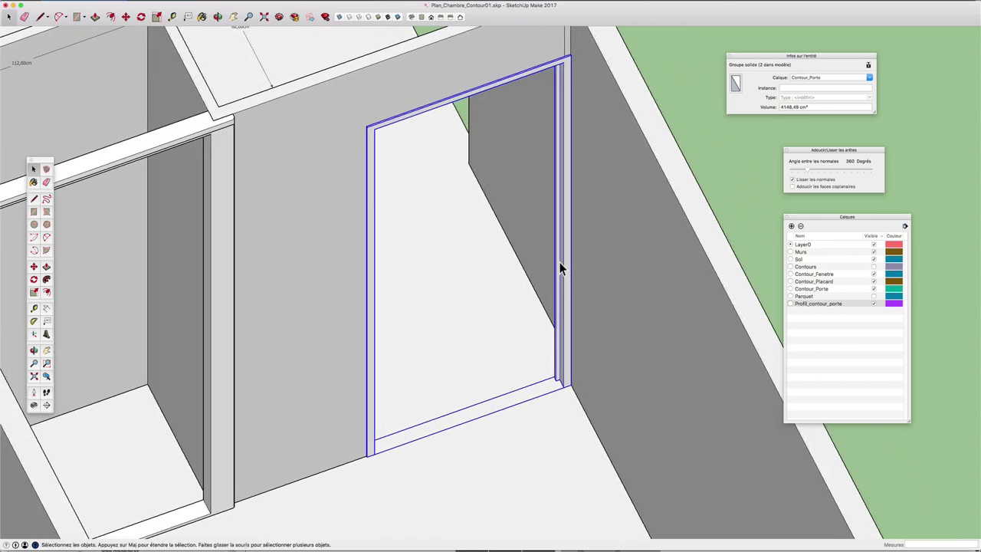
left_click(225, 1)
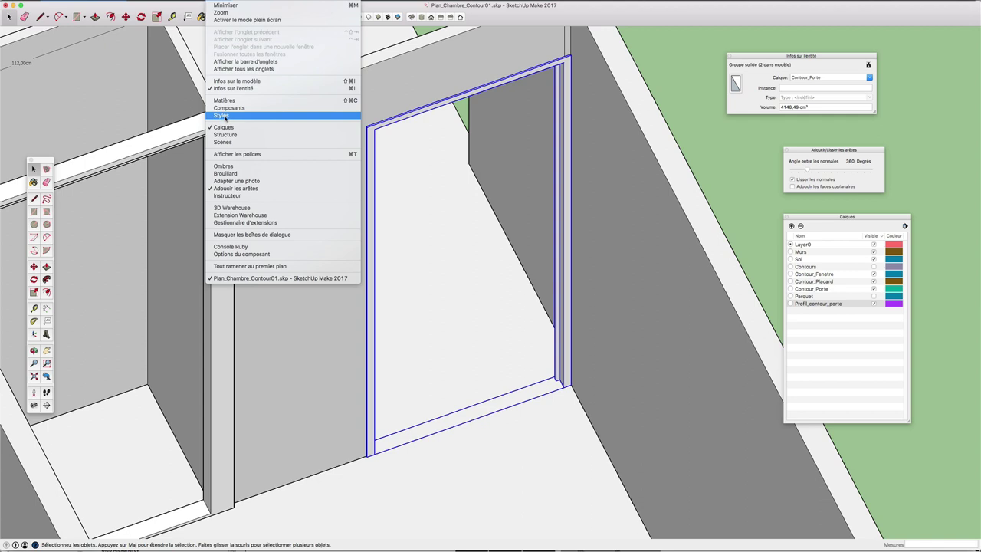
left_click(684, 117)
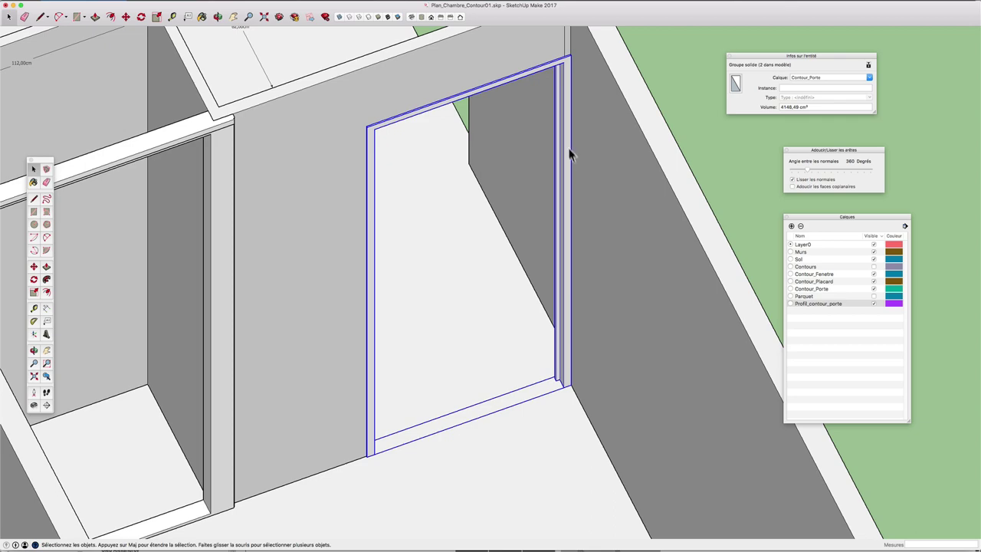
mouse_move(518, 186)
middle_mouse_down()
mouse_move(580, 208)
mouse_move(406, 228)
mouse_move(412, 249)
middle_mouse_up()
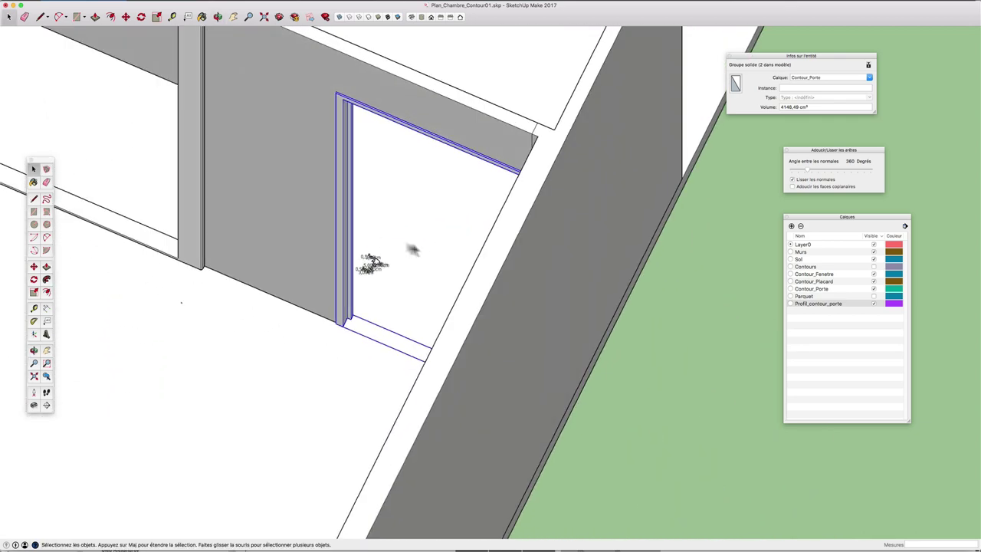
scroll(375, 261, "up", 5)
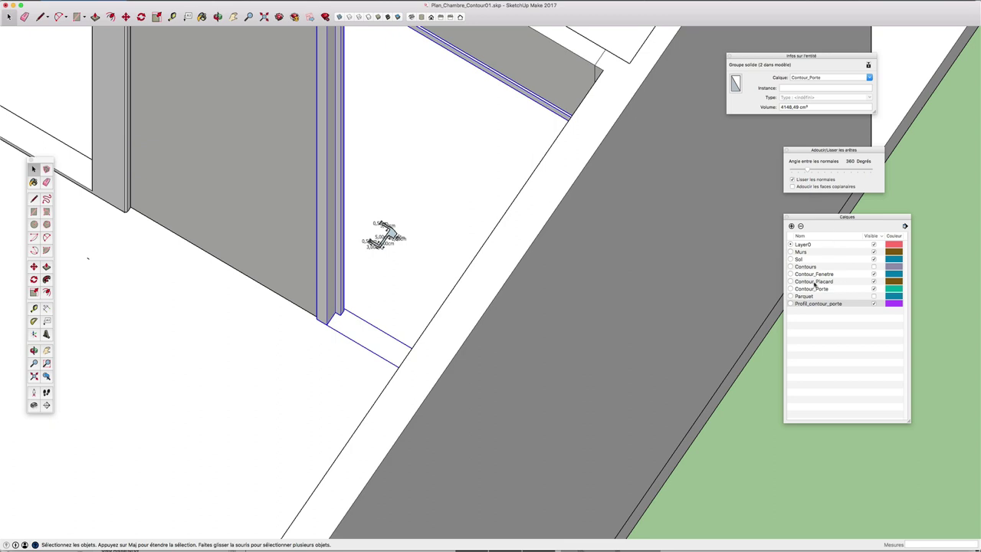
Hide Contour_Porte and move the door profile group to the wall corner at the doorway
left_click(874, 289)
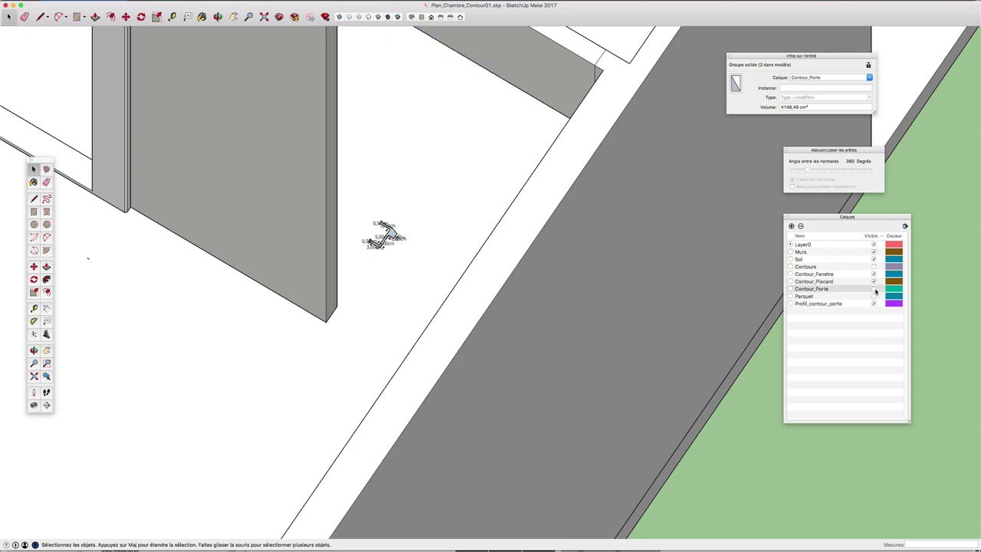
left_click(388, 233)
scroll(392, 241, "up", 2)
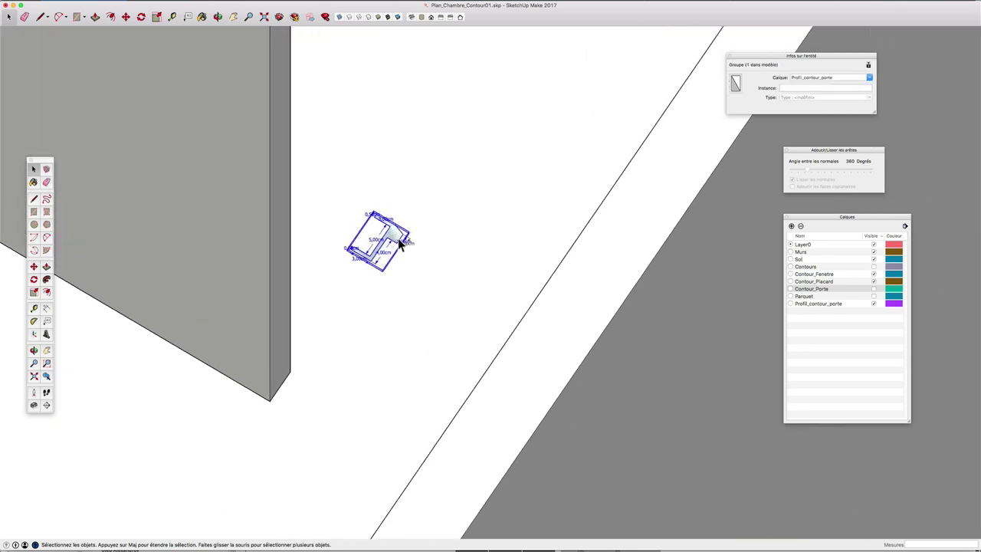
key("m")
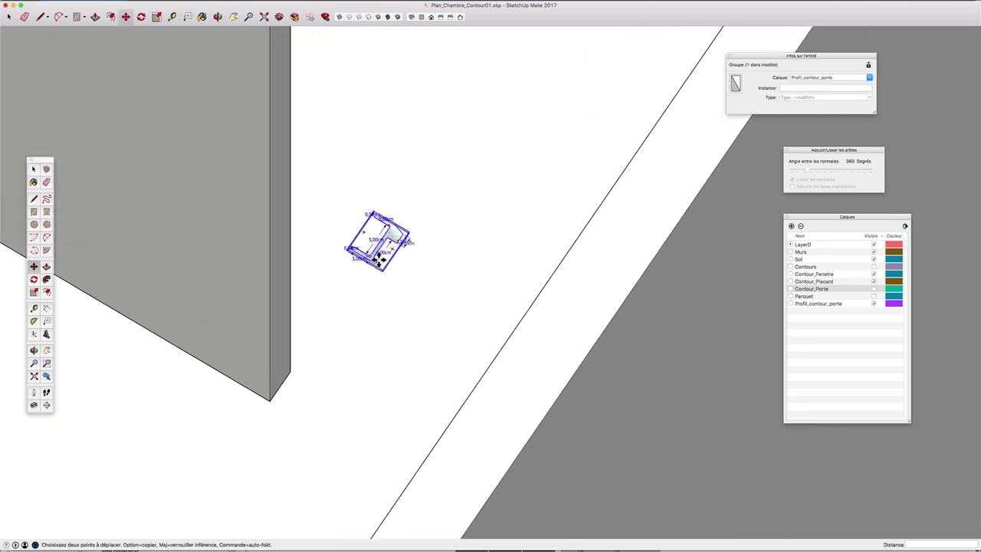
left_click(380, 260)
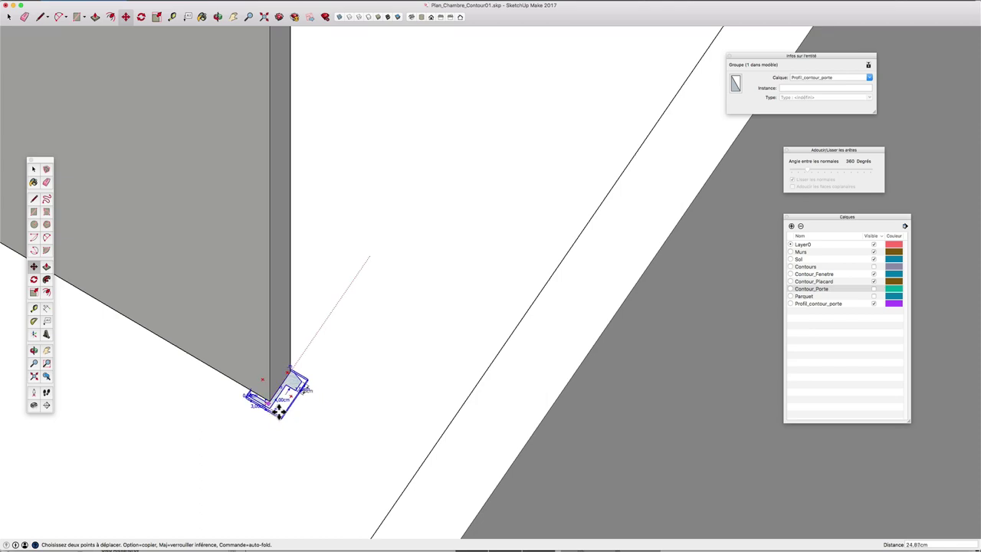
left_click(279, 408)
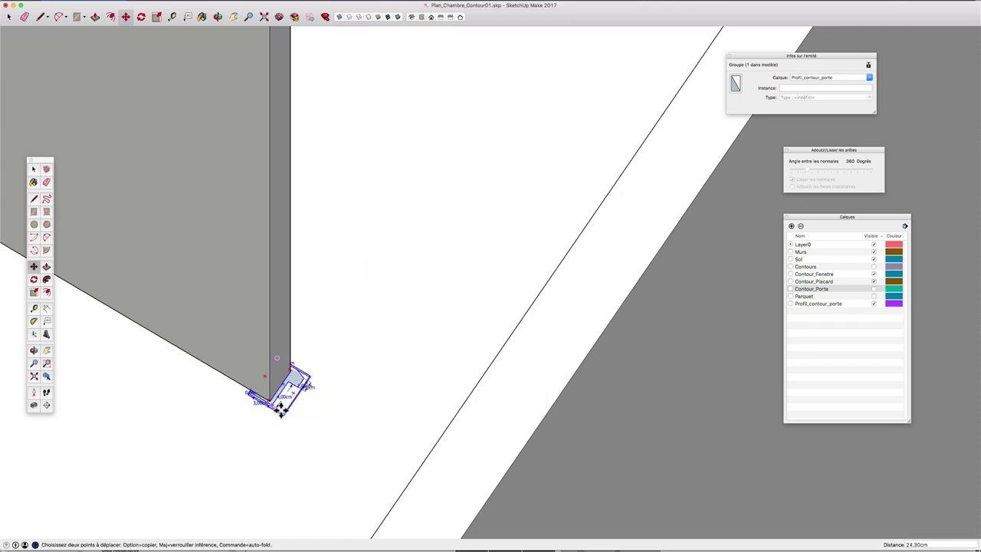
Show Contour_Porte again and orbit around the corner to check the profile against the door frame
mouse_move(280, 406)
middle_mouse_down("shift")
mouse_move(398, 404)
mouse_move(427, 394)
middle_mouse_up("shift")
scroll(383, 398, "up", 3)
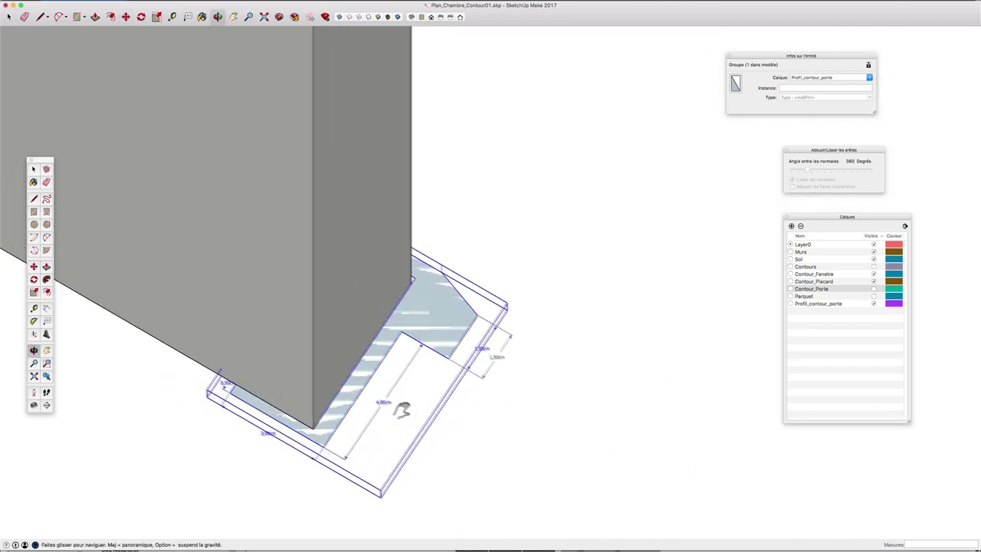
scroll(376, 398, "up", 2)
scroll(341, 444, "up", 3)
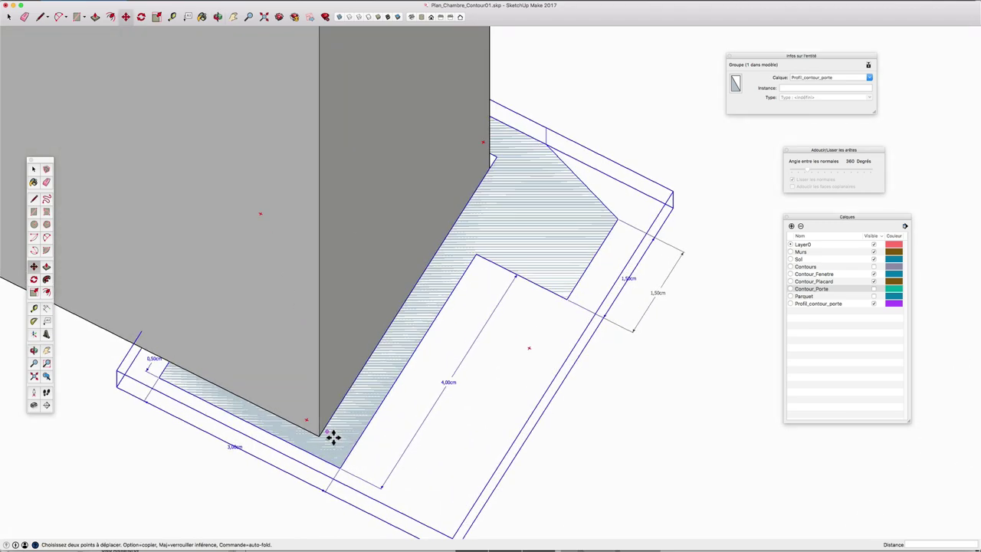
mouse_move(325, 446)
middle_mouse_down()
mouse_move(317, 459)
mouse_move(325, 443)
middle_mouse_up()
scroll(404, 394, "down", 5)
scroll(404, 394, "down", 3)
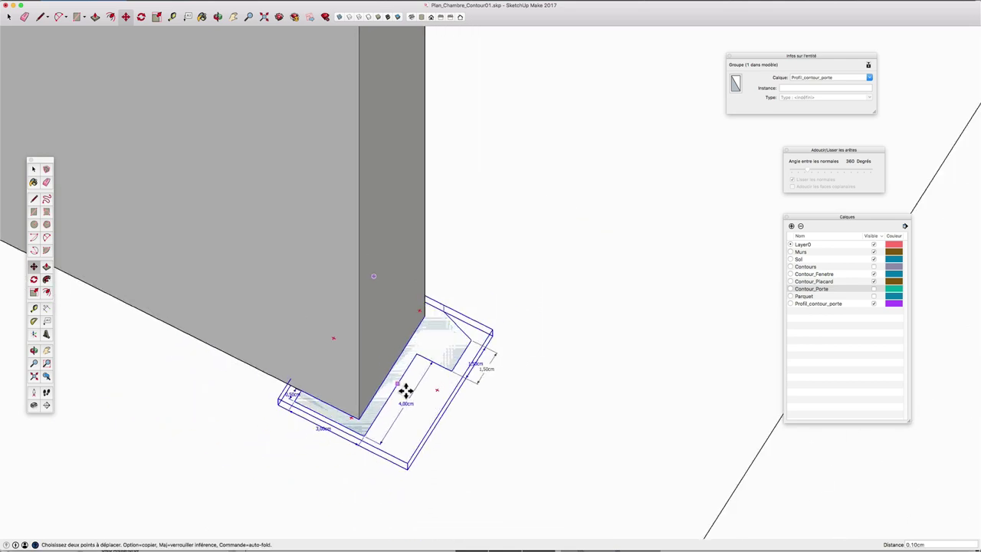
mouse_move(404, 394)
middle_mouse_down()
mouse_move(449, 372)
mouse_move(459, 355)
middle_mouse_up()
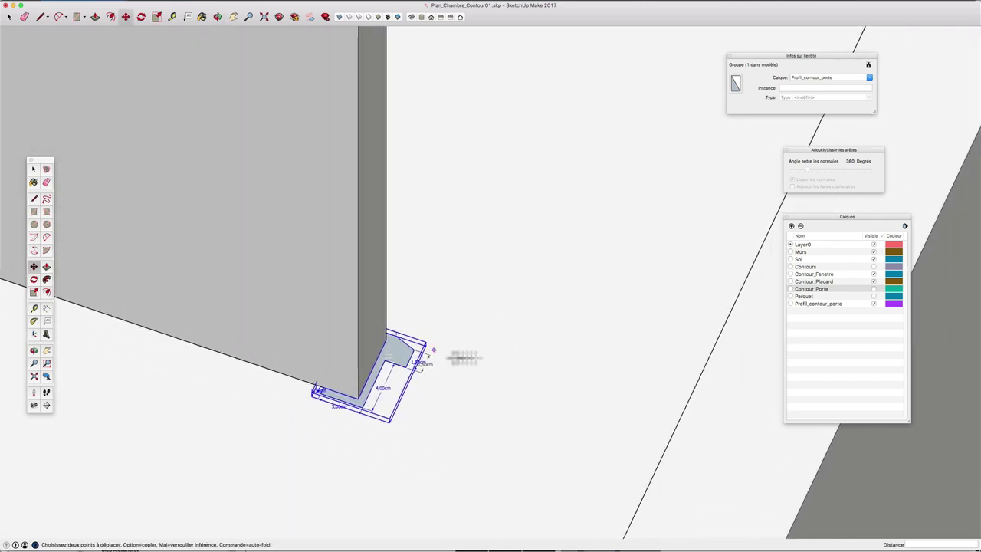
left_click(873, 289)
middle_click_drag(566, 330, 416, 373)
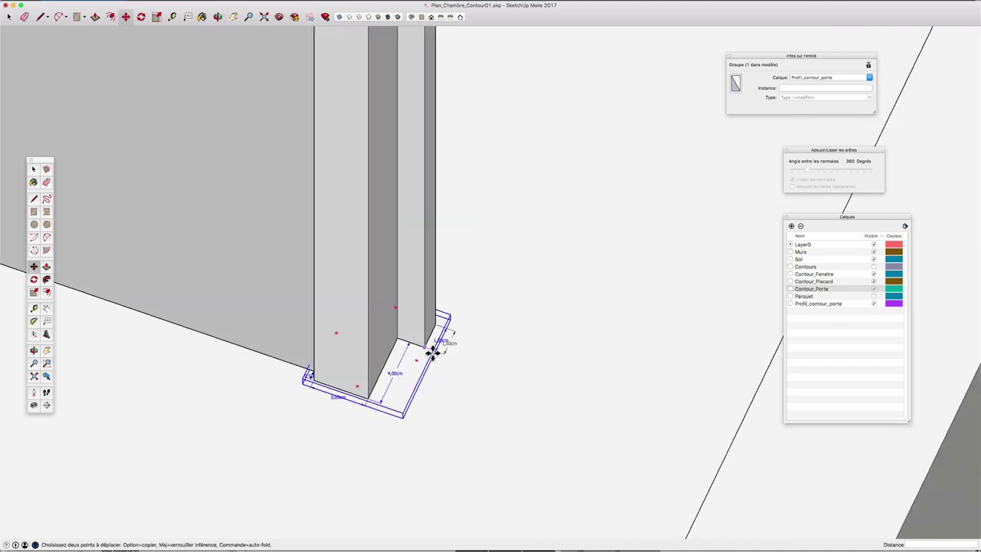
scroll(432, 343, "down", 3)
scroll(441, 326, "down", 3)
scroll(451, 302, "down", 3)
scroll(569, 263, "down", 3)
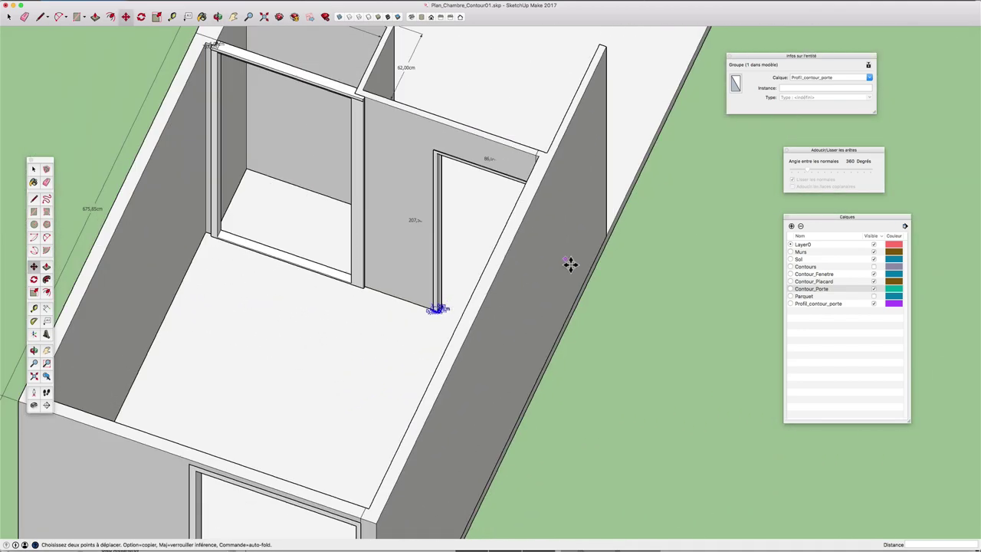
middle_click_drag(570, 263, 189, 301)
middle_click_drag(567, 269, 536, 230)
scroll(536, 221, "up", 2)
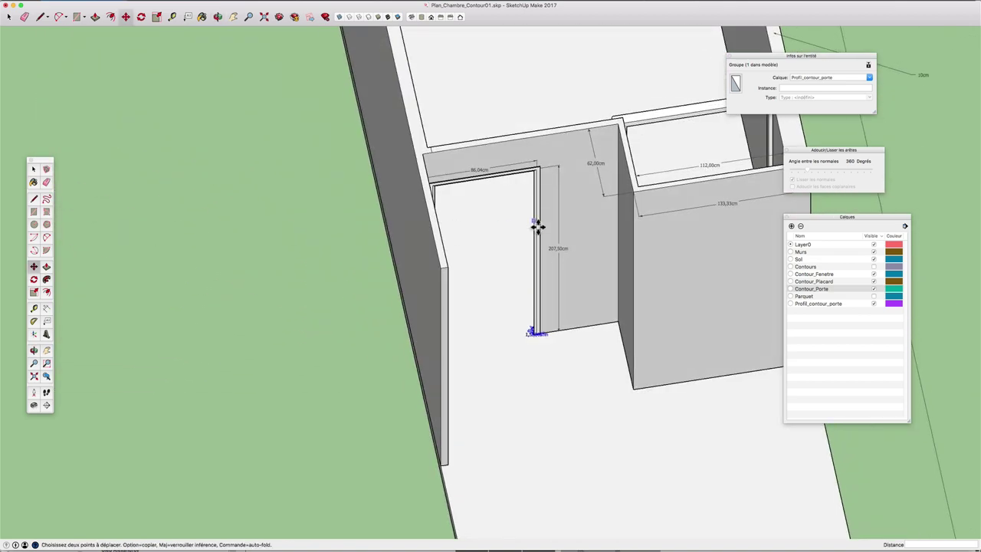
scroll(544, 170, "up", 2)
scroll(544, 170, "up", 3)
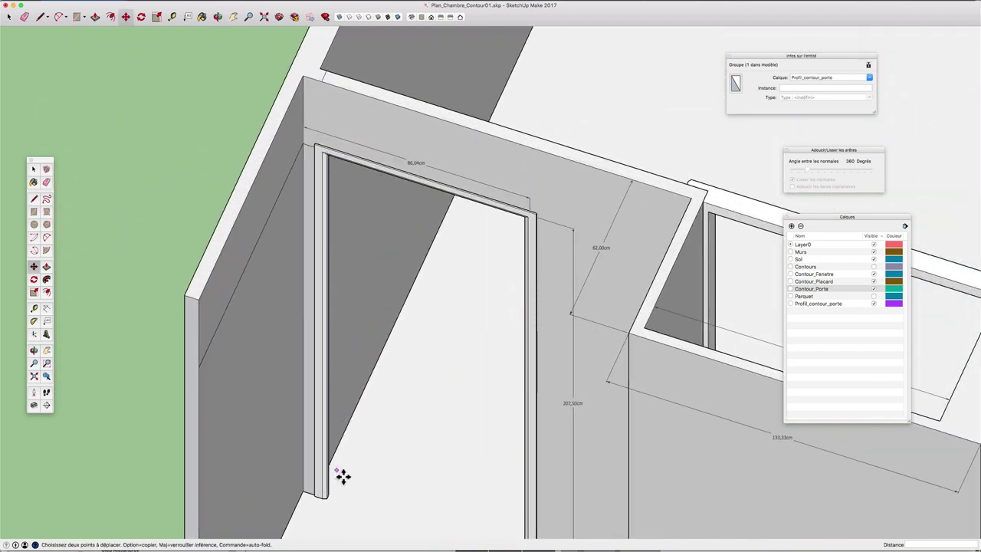
mouse_move(274, 279)
middle_mouse_down()
mouse_move(263, 270)
mouse_move(816, 319)
mouse_move(514, 333)
middle_mouse_up()
scroll(466, 365, "up", 2)
scroll(490, 365, "up", 2)
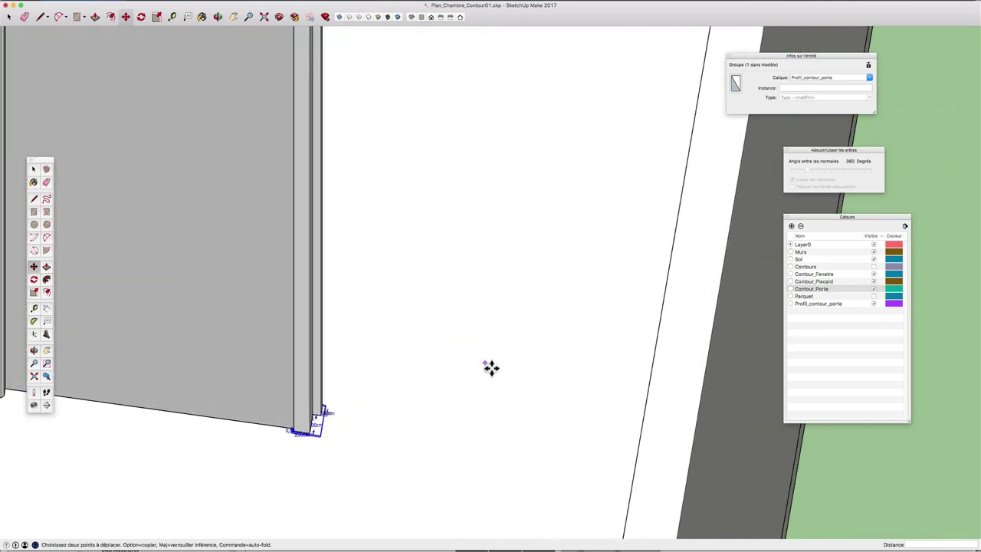
scroll(436, 368, "up", 2)
middle_click_drag(437, 368, 506, 414, "shift")
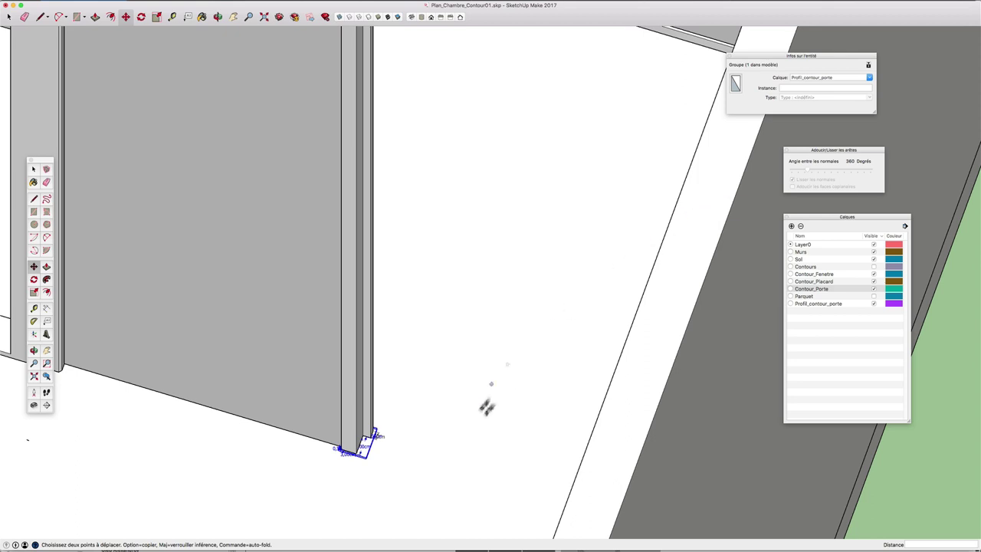
scroll(383, 464, "up", 2)
scroll(391, 459, "up", 1)
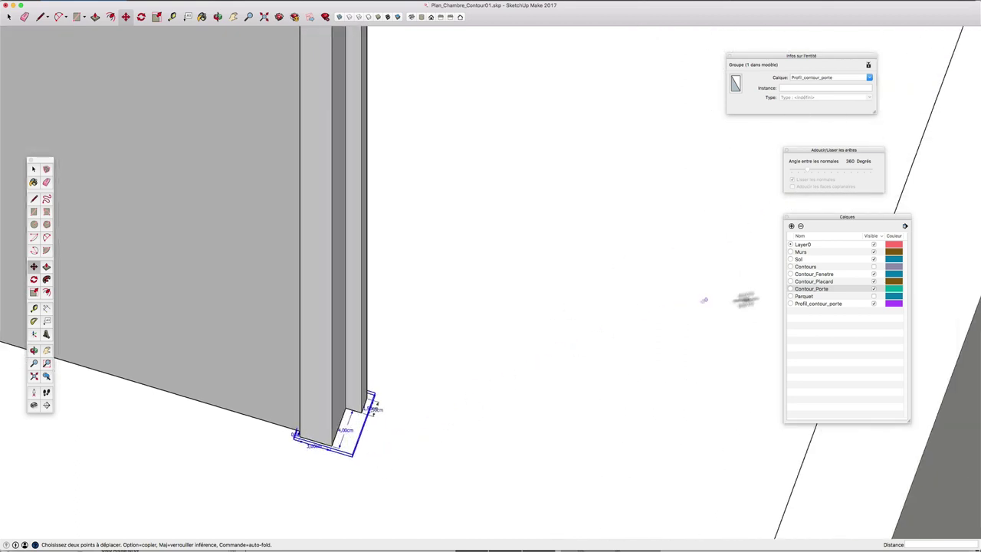
Hide Contour_Porte once more and open the profile group for editing
left_click(874, 289)
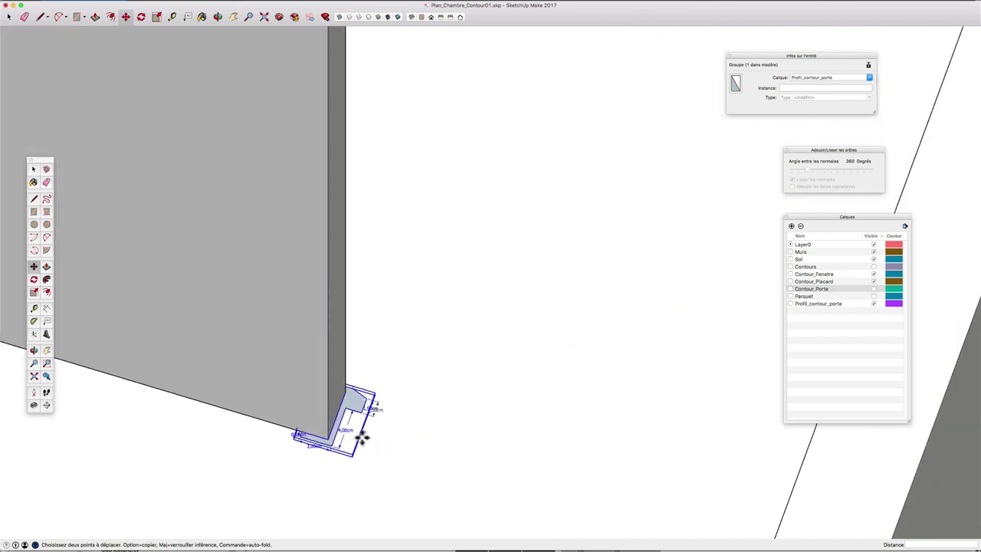
key("space")
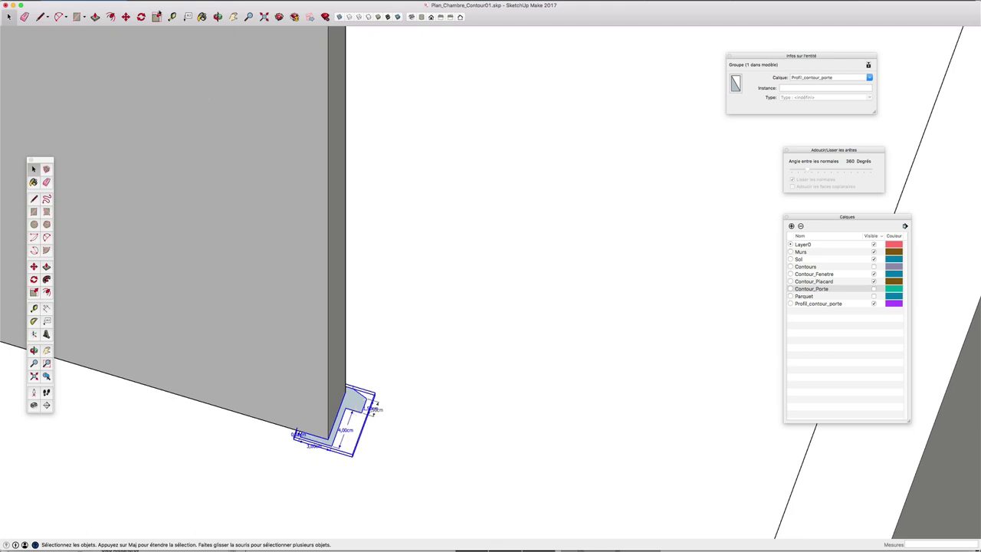
left_click(121, 2)
mouse_move(140, 100)
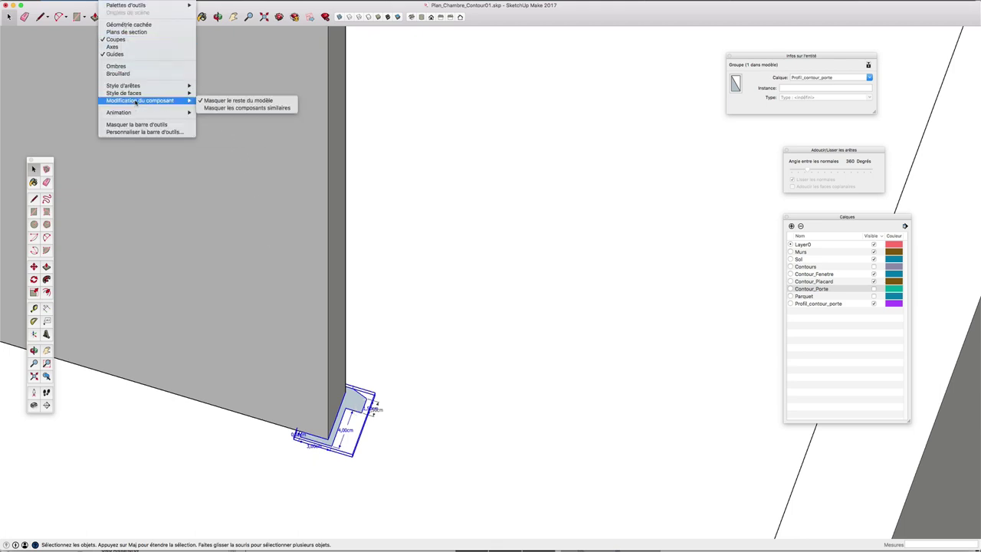
left_click(230, 101)
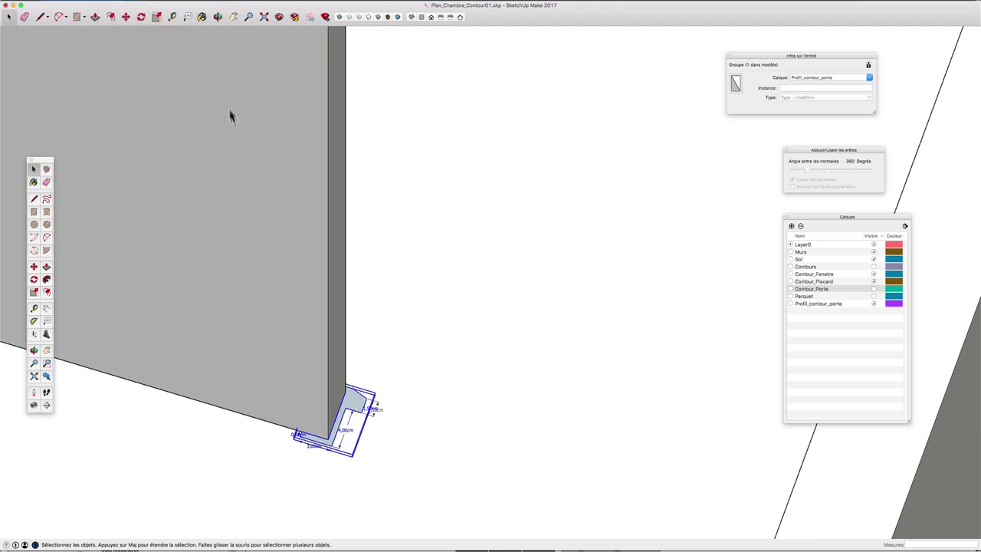
double_click(354, 413)
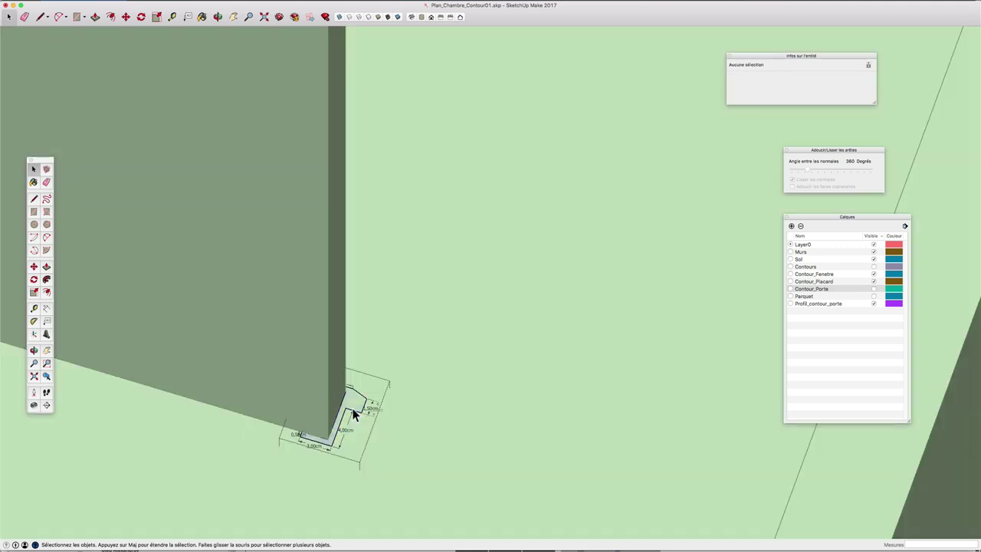
Try Push/Pull on the profile face, cancel it, re-enter the group and hide the Sol layer
key("p")
left_click(347, 408)
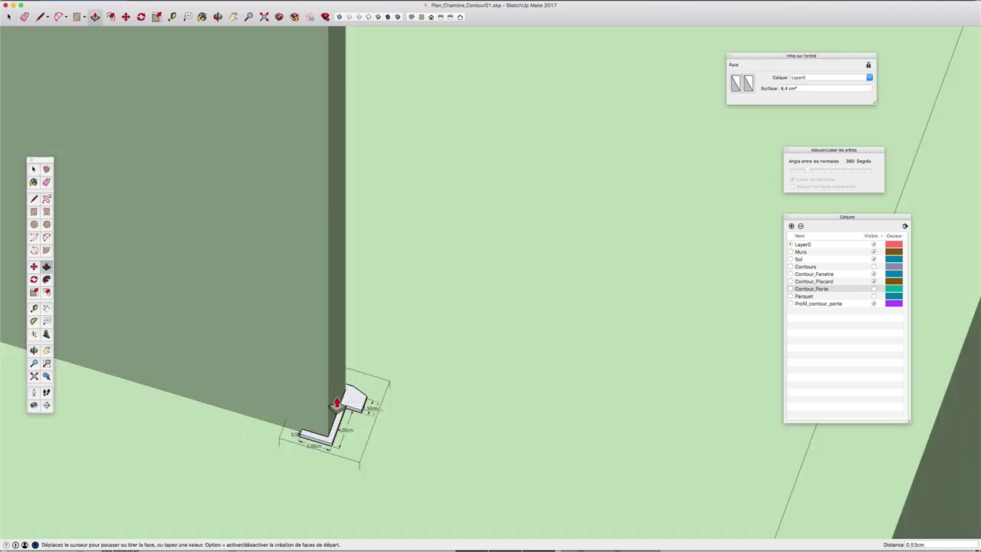
key("Escape")
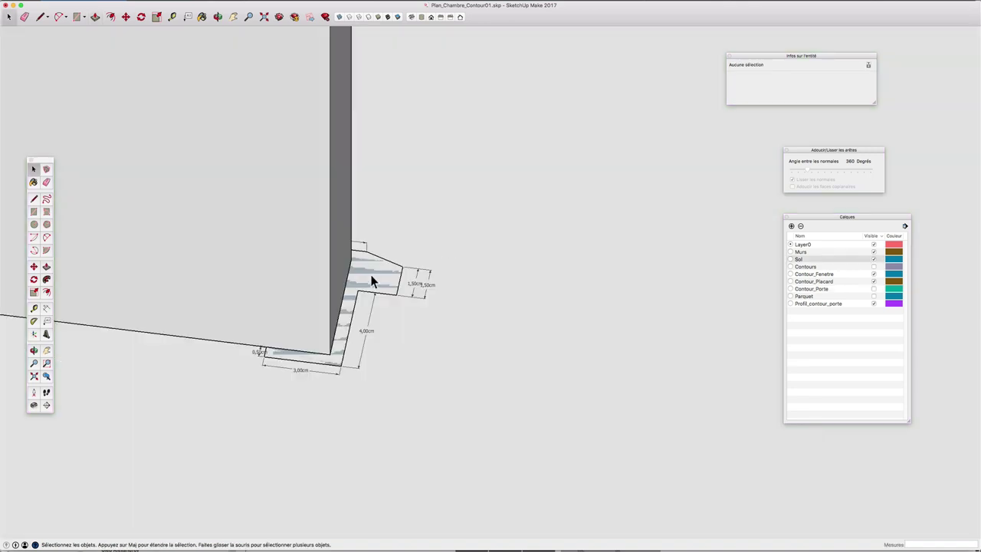
double_click(370, 277)
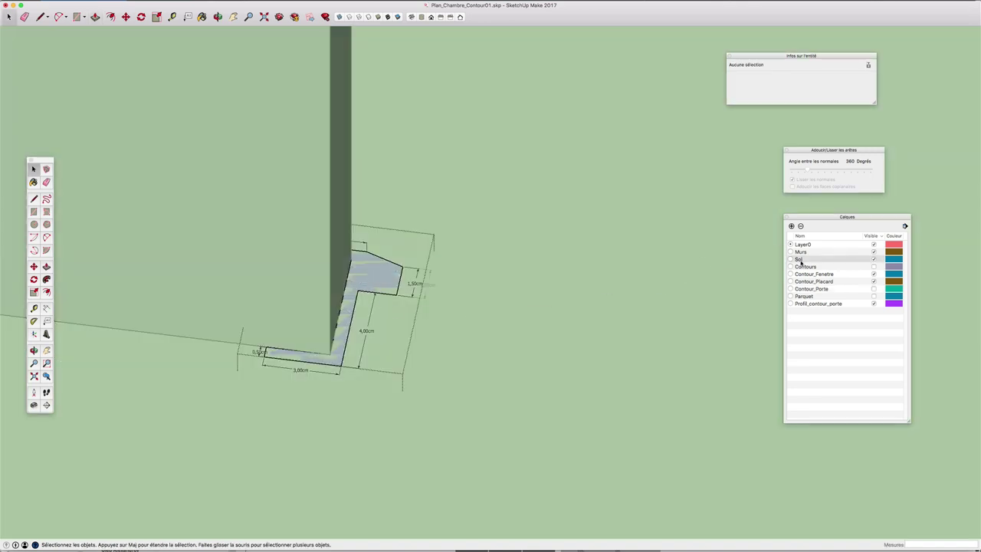
left_click(873, 259)
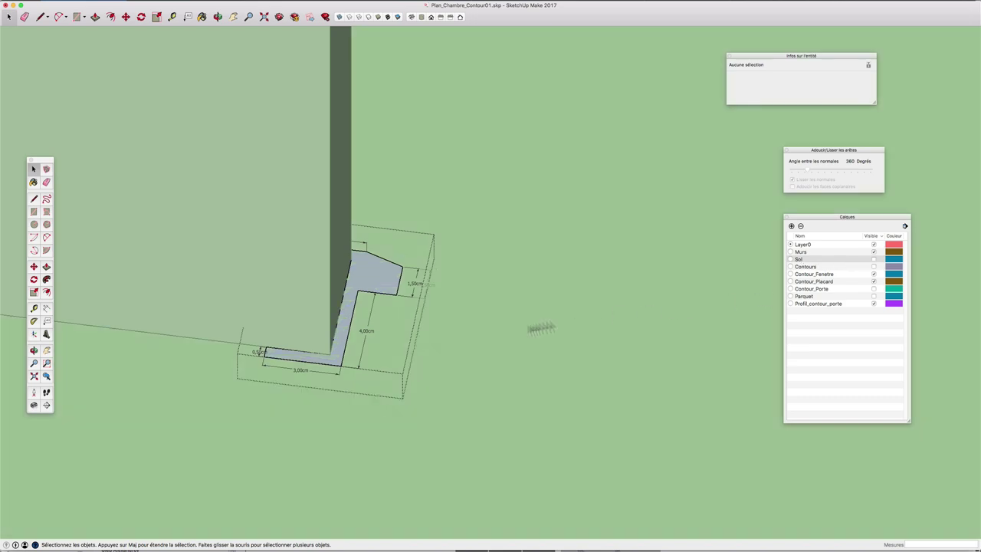
middle_click_drag(541, 328, 430, 325)
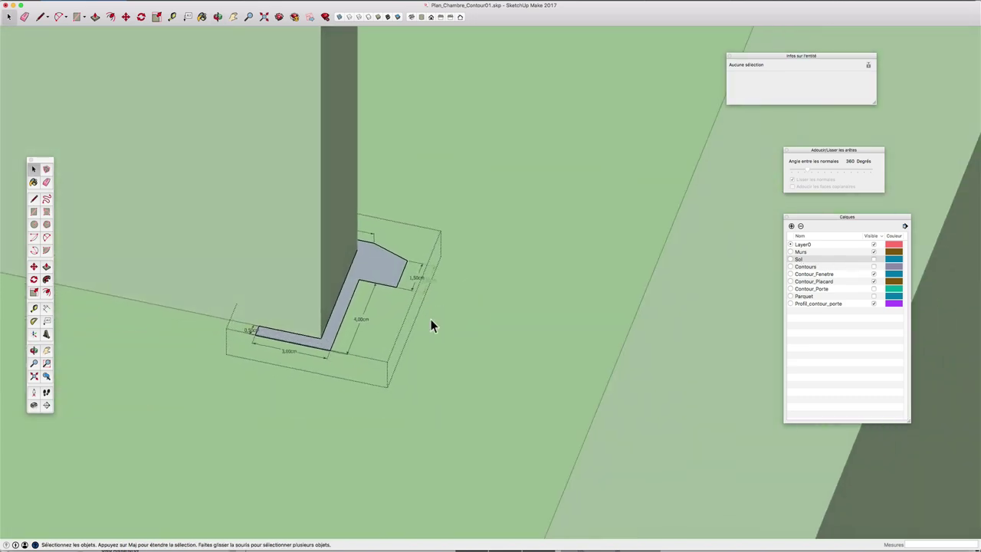
Start a line at the profile corner, then orbit low to see the floor by the door opening
key("l")
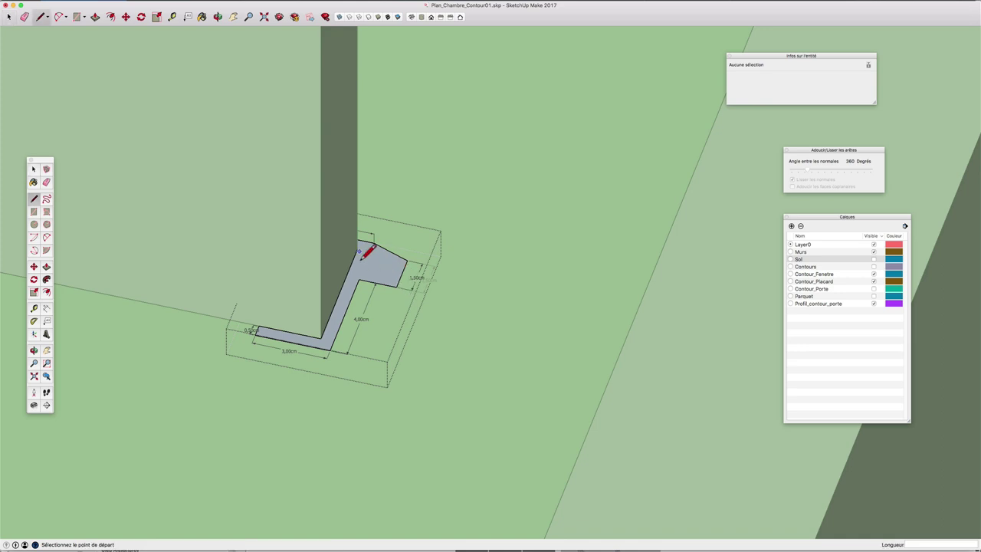
left_click(358, 254)
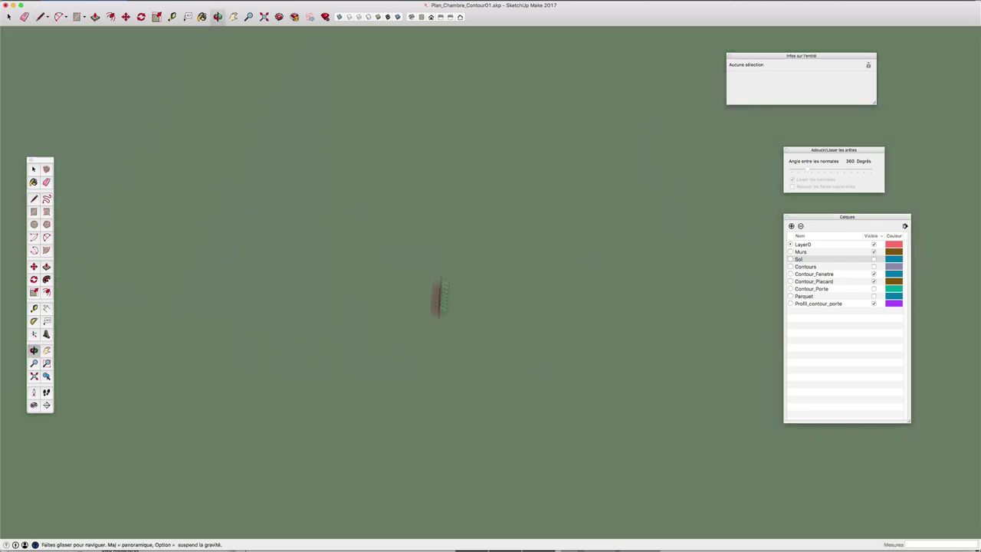
mouse_move(397, 177)
middle_mouse_down()
mouse_move(457, 168)
mouse_move(438, 53)
middle_mouse_up()
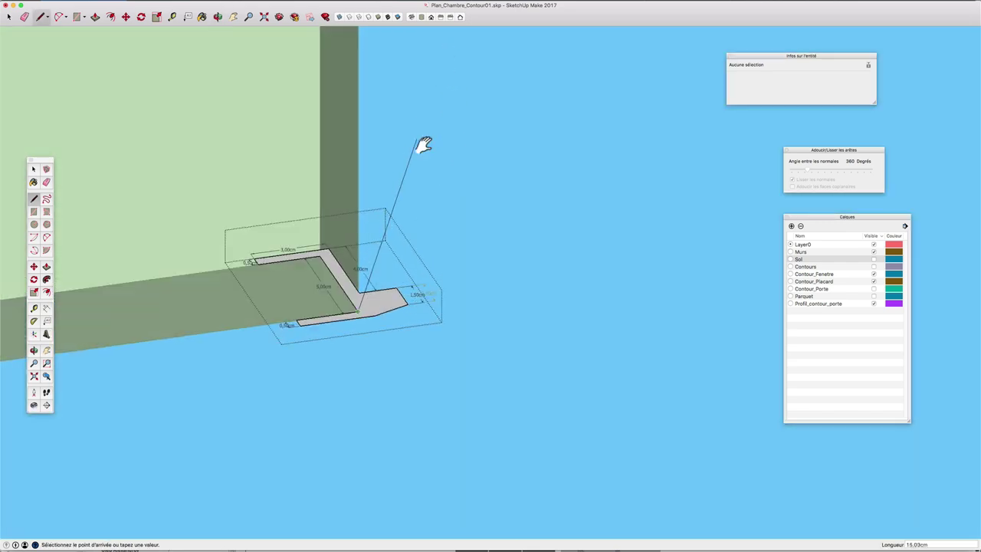
scroll(436, 153, "up", 3)
mouse_move(452, 197)
middle_mouse_down()
mouse_move(497, 280)
mouse_move(499, 219)
mouse_move(449, 376)
mouse_move(498, 337)
middle_mouse_up()
mouse_move(499, 337)
left_mouse_down()
mouse_move(532, 411)
mouse_move(467, 526)
left_mouse_up()
Draw the profile's lines from the door opening to the wall corner at the opening's base
key("l")
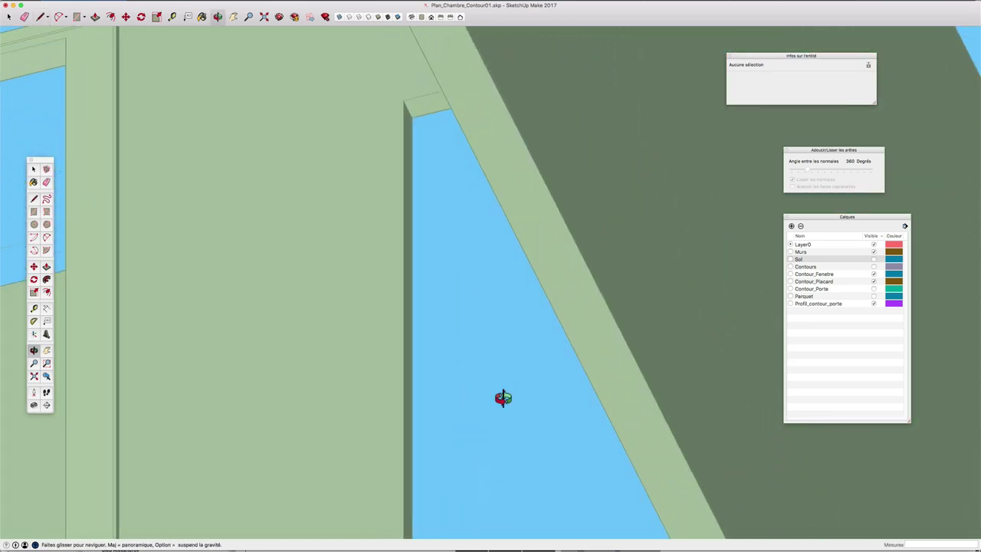
left_click(509, 406)
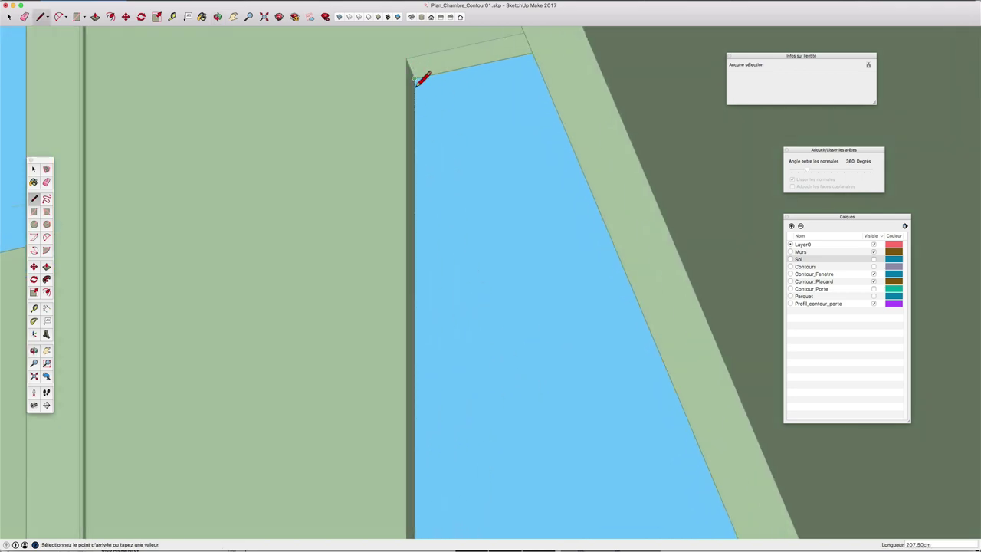
left_click(415, 79)
mouse_move(428, 97)
middle_mouse_down()
mouse_move(612, 109)
mouse_move(646, 160)
mouse_move(274, 158)
middle_mouse_up()
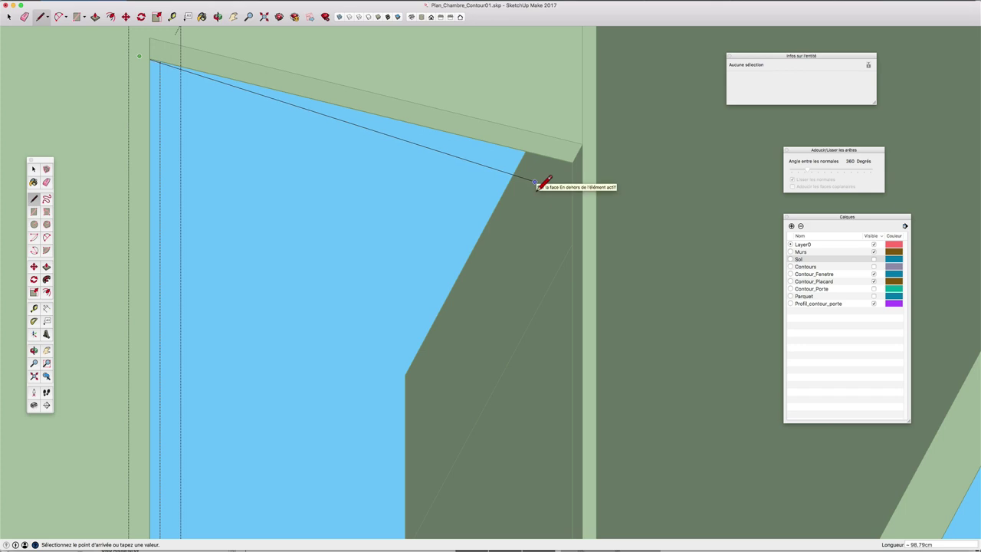
scroll(580, 161, "down", 3)
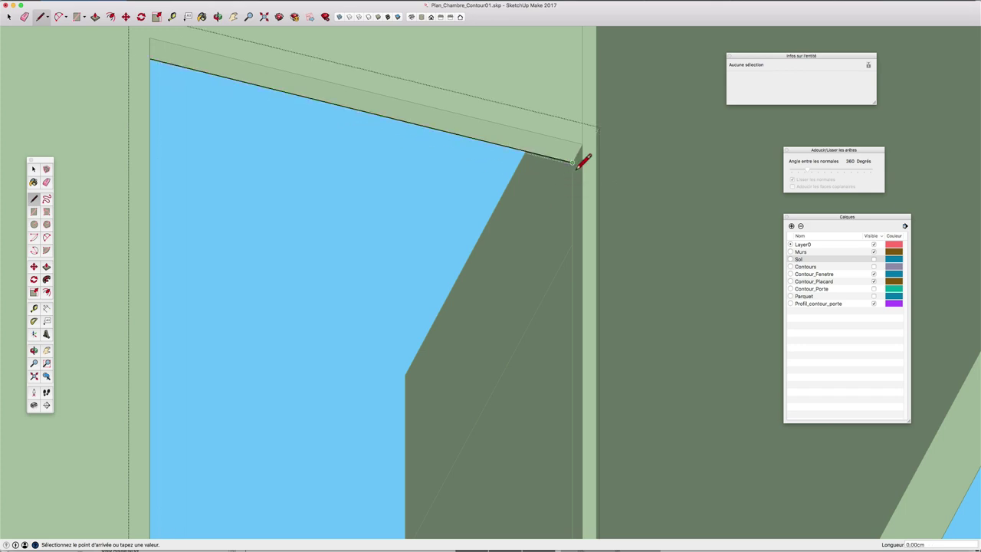
scroll(580, 207, "down", 3)
middle_click_drag(584, 284, 349, 453)
middle_click_drag(617, 91, 609, 253)
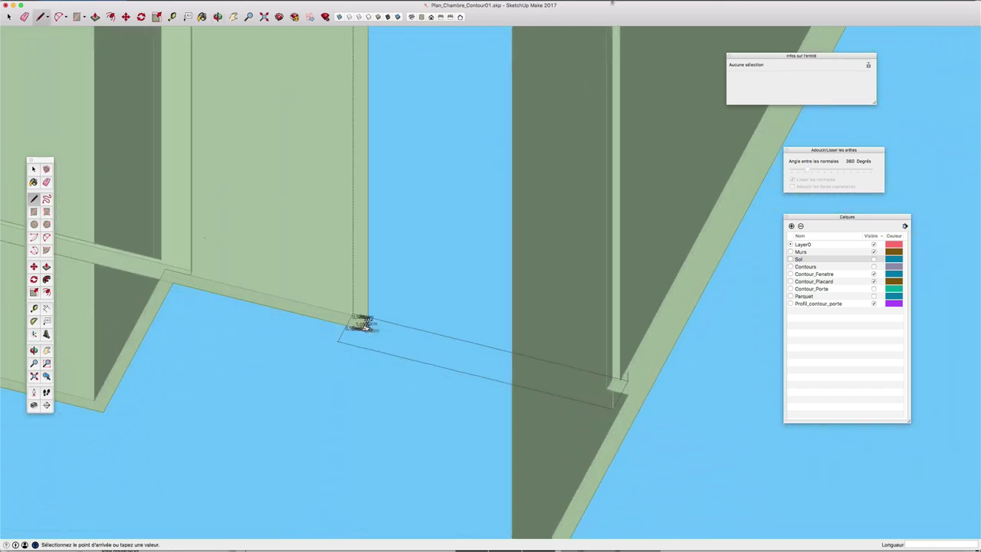
left_click(606, 389)
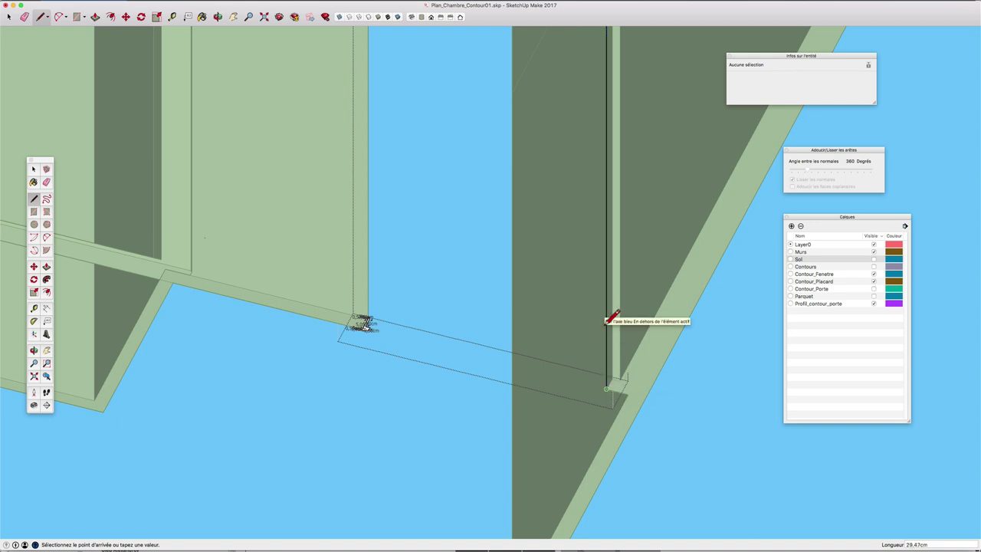
Close the L-shaped profile (3,00, 4,00, 1,50 cm) and zoom in to check it at the wall corner
mouse_move(630, 323)
middle_mouse_down()
mouse_move(553, 389)
mouse_move(464, 232)
middle_mouse_up()
scroll(458, 230, "down", 3)
scroll(457, 229, "up", 5)
key("space")
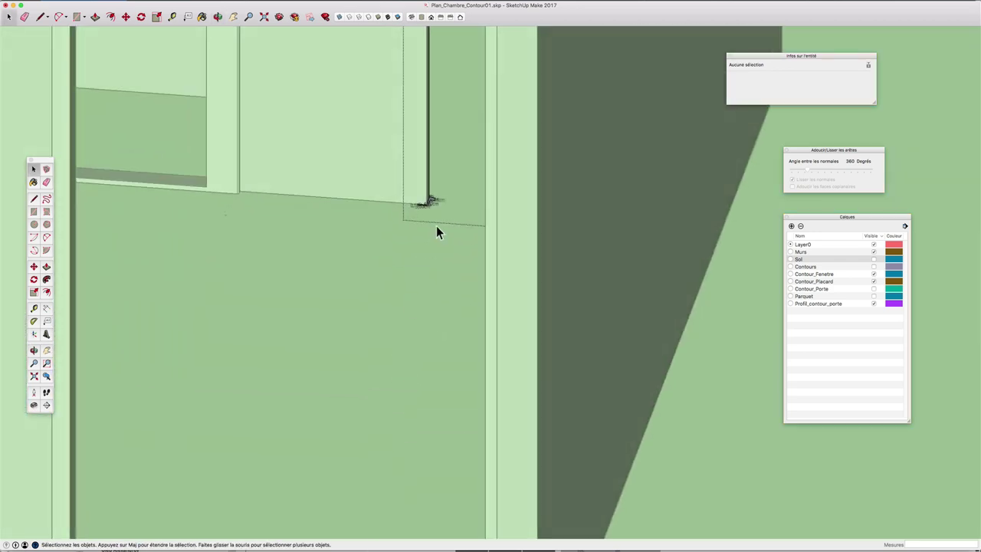
scroll(472, 395, "down", 3)
scroll(470, 406, "up", 3)
scroll(438, 462, "up", 2)
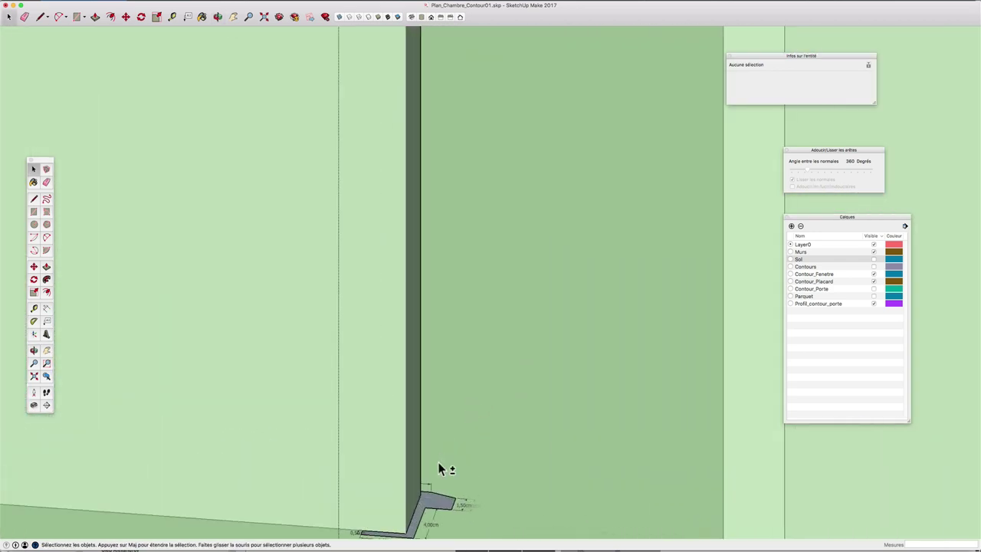
middle_click_drag(438, 469, 383, 318, "shift")
scroll(383, 337, "up", 2)
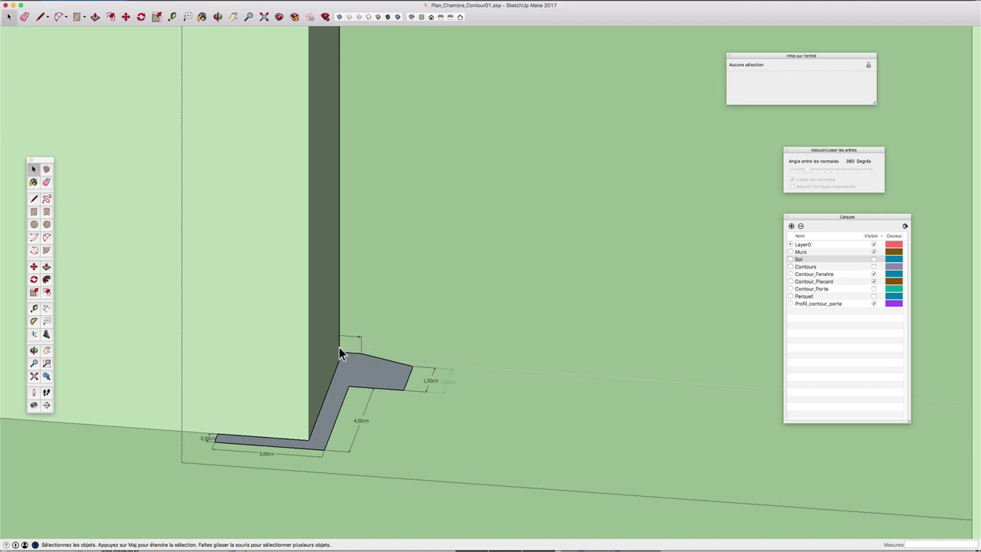
Start Follow Me on the door profile and orbit to bring the whole opening into view
left_click(47, 279)
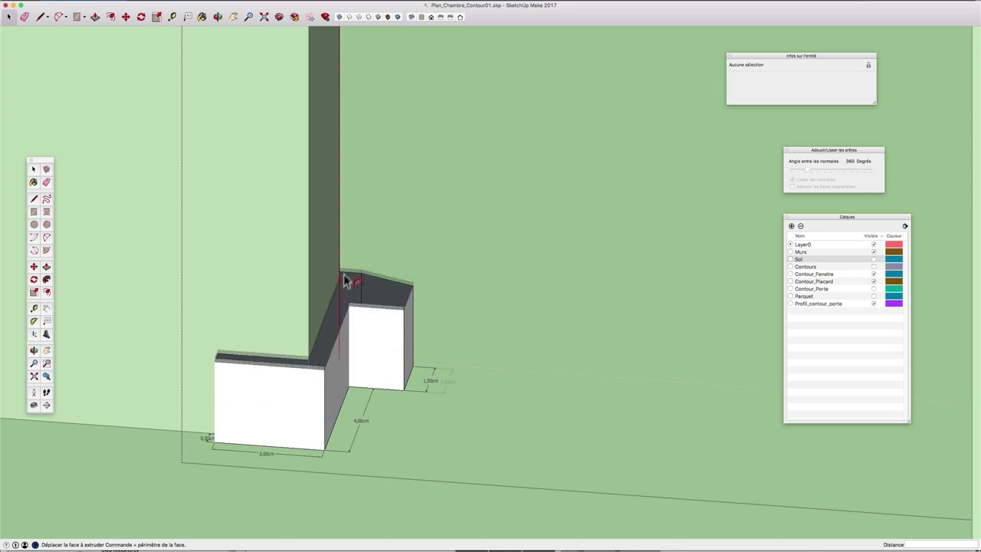
key("o")
middle_click_drag(346, 198, 333, 445)
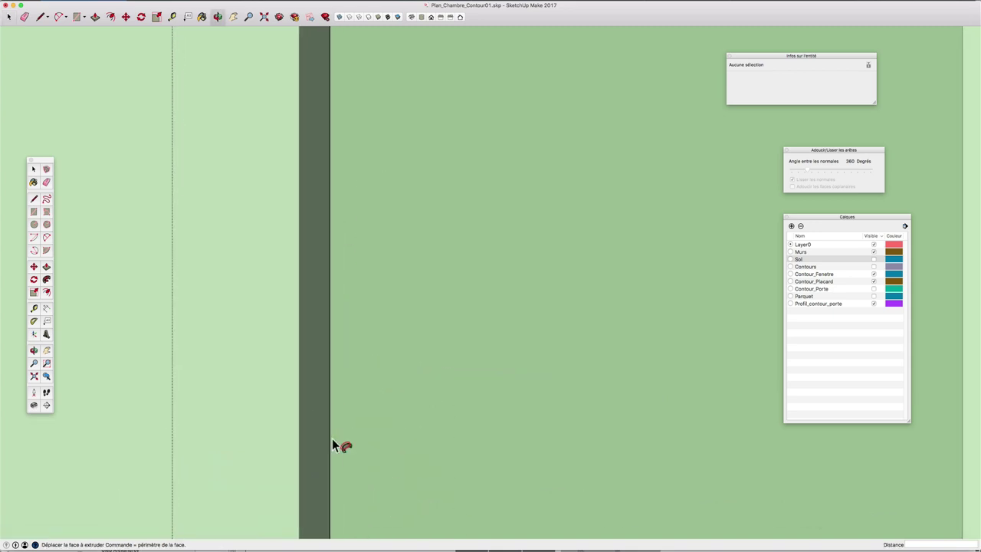
middle_click_drag(334, 126, 350, 481)
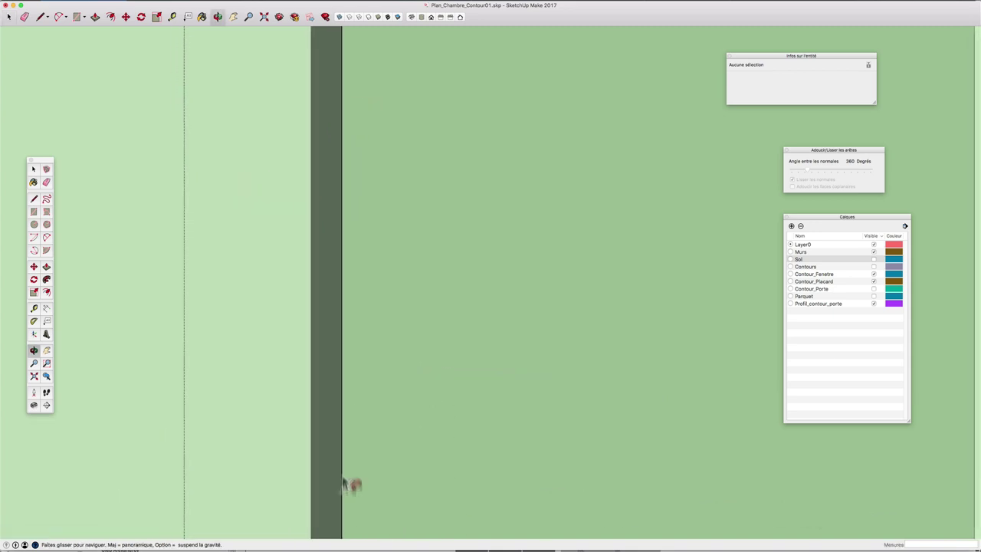
scroll(360, 320, "down", 3)
scroll(359, 320, "down", 3)
scroll(360, 327, "down", 3)
scroll(358, 320, "up", 5)
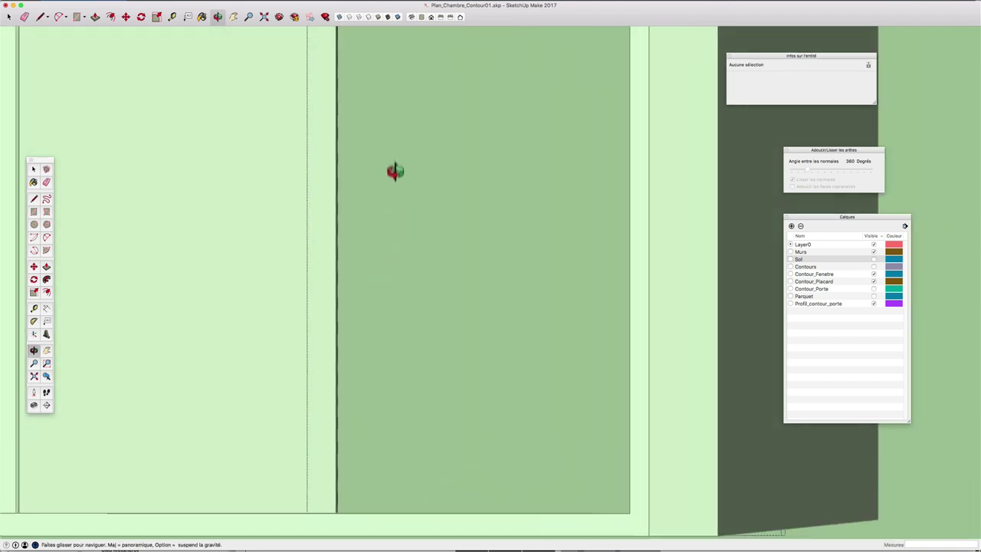
middle_click_drag(393, 170, 383, 49)
middle_click_drag(371, 90, 367, 516)
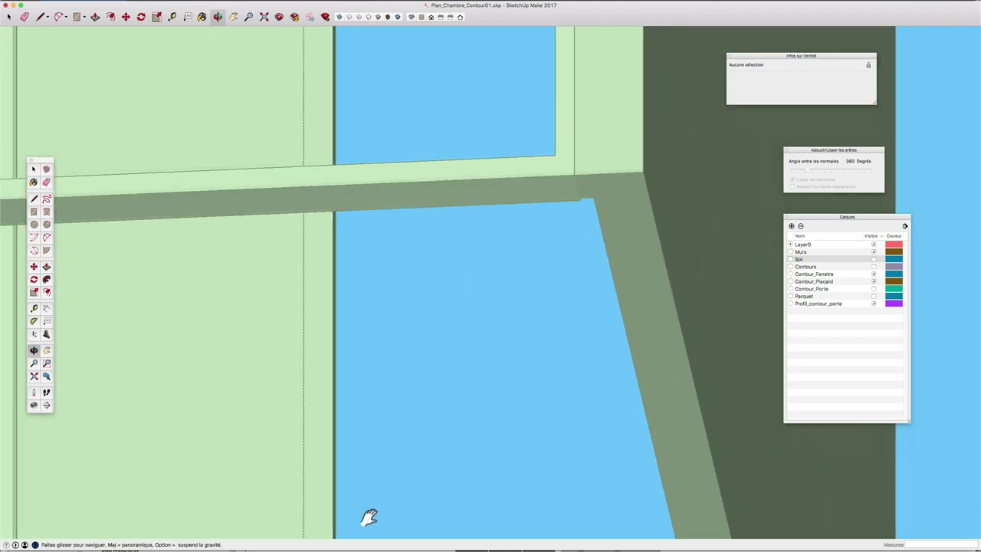
mouse_move(409, 221)
middle_mouse_down()
mouse_move(418, 510)
mouse_move(403, 397)
middle_mouse_up()
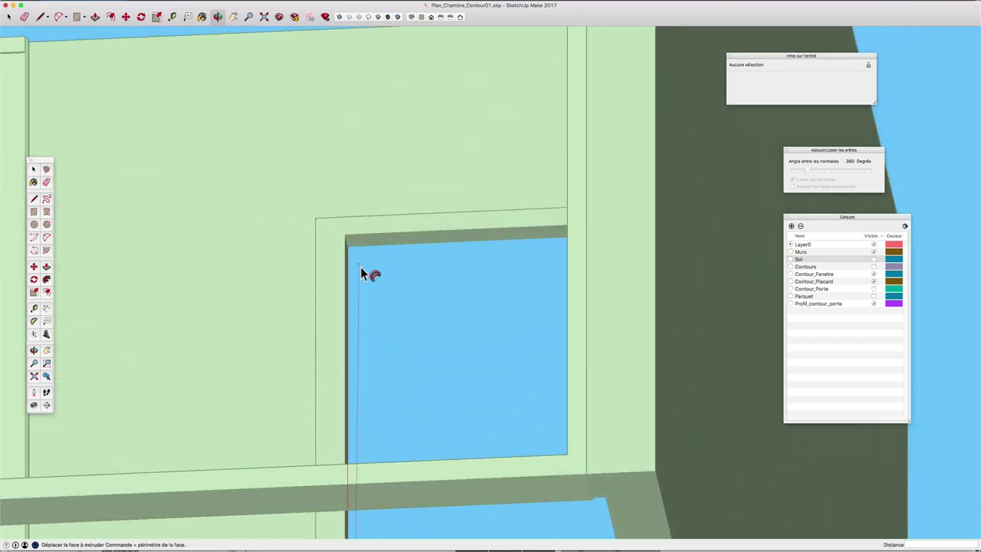
Sweep the profile across the opening top and down the right side to the far base
mouse_move(396, 394)
left_mouse_down()
mouse_move(424, 251)
mouse_move(507, 258)
left_mouse_up()
middle_click_drag(508, 258, 631, 268)
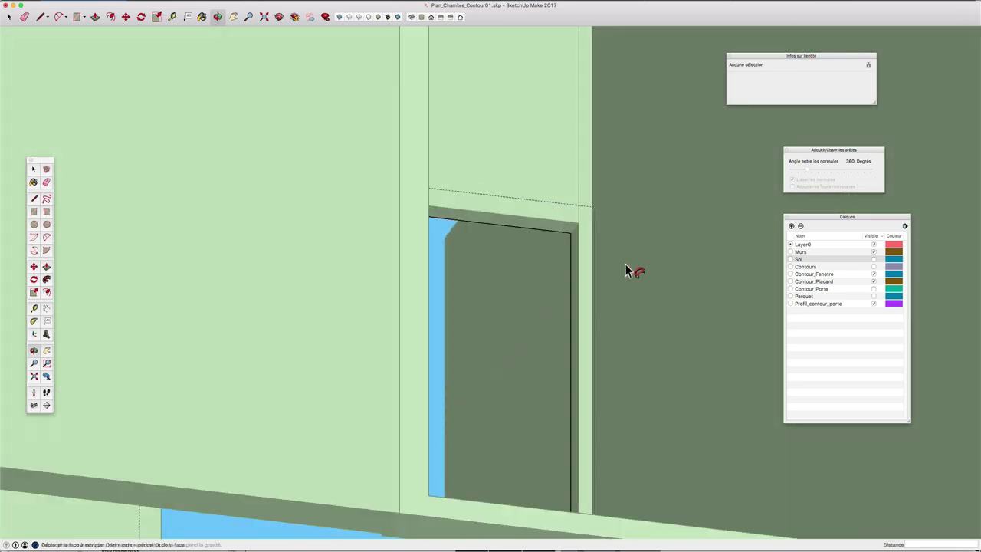
mouse_move(631, 269)
left_mouse_down()
mouse_move(582, 314)
mouse_move(576, 460)
left_mouse_up()
mouse_move(575, 459)
middle_mouse_down()
mouse_move(590, 188)
mouse_move(547, 329)
middle_mouse_up()
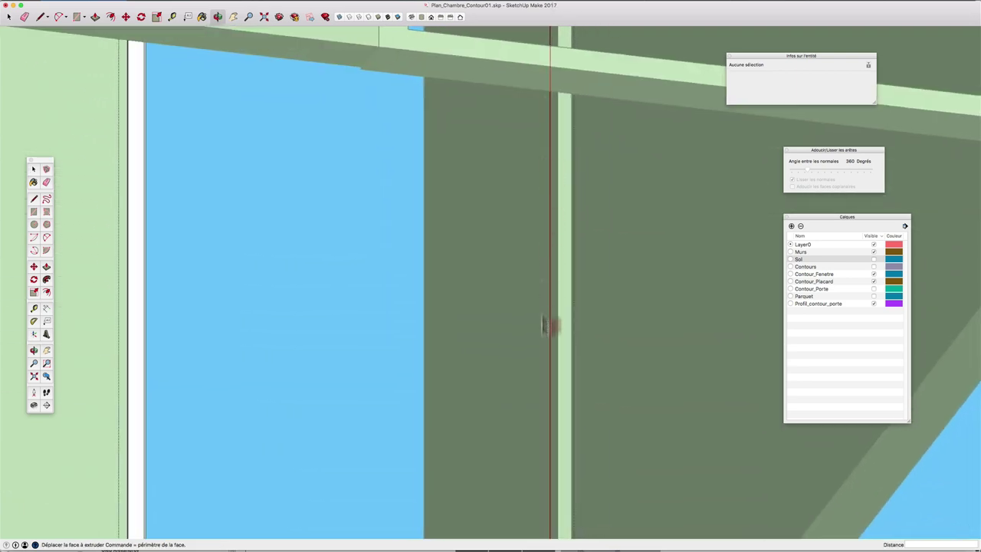
left_click_drag(547, 329, 563, 471)
mouse_move(562, 471)
middle_mouse_down()
mouse_move(552, 307)
mouse_move(503, 232)
mouse_move(508, 220)
mouse_move(513, 230)
middle_mouse_up()
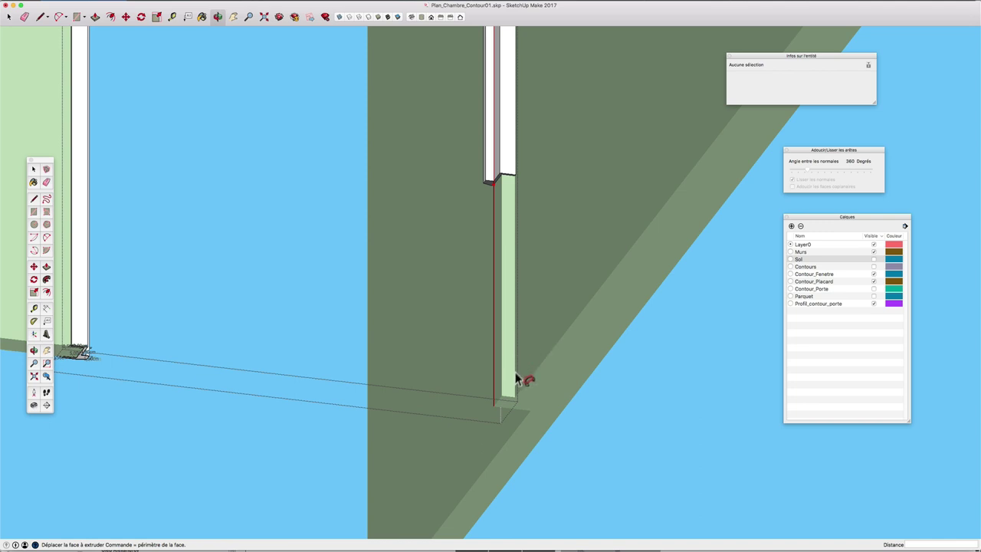
left_click_drag(514, 345, 504, 403)
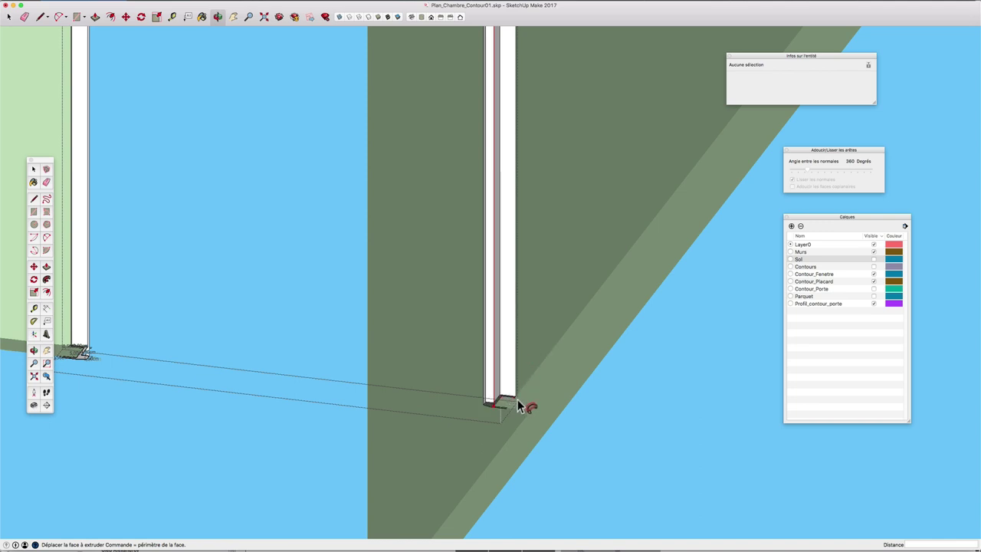
left_click_drag(518, 411, 519, 400)
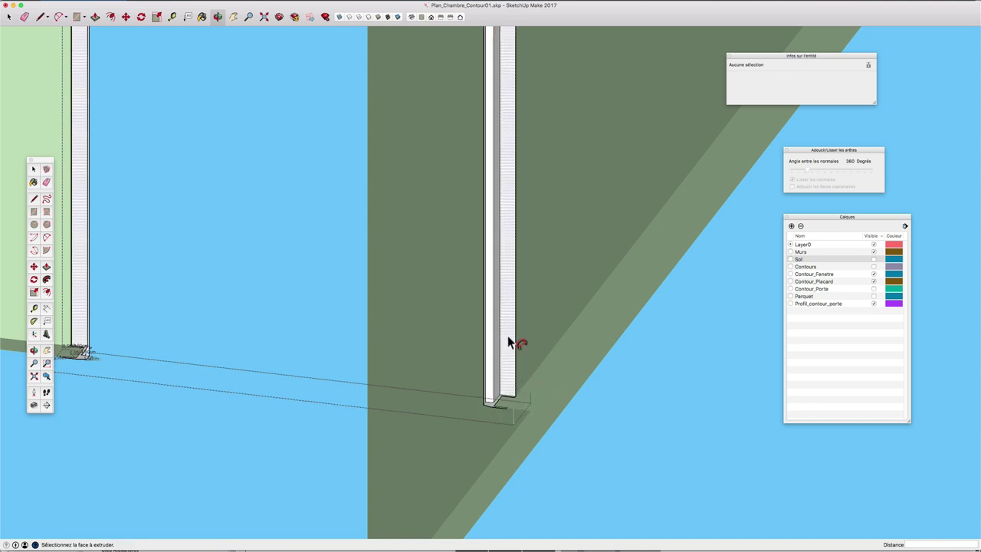
mouse_move(512, 342)
middle_mouse_down()
mouse_move(499, 467)
mouse_move(486, 401)
mouse_move(518, 341)
mouse_move(494, 300)
mouse_move(470, 342)
mouse_move(479, 321)
mouse_move(376, 429)
mouse_move(438, 350)
mouse_move(459, 366)
mouse_move(567, 352)
middle_mouse_up()
Uncheck Profil_contour_porte and check Contour_Porte in the Layers panel's Visible column
scroll(521, 334, "down", 5)
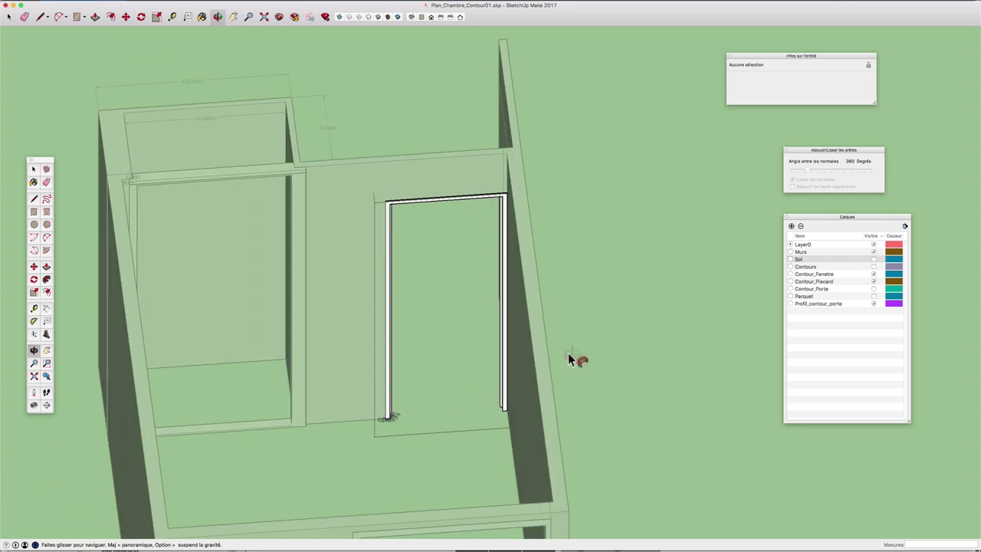
key("p")
scroll(502, 357, "up", 3)
scroll(462, 370, "up", 3)
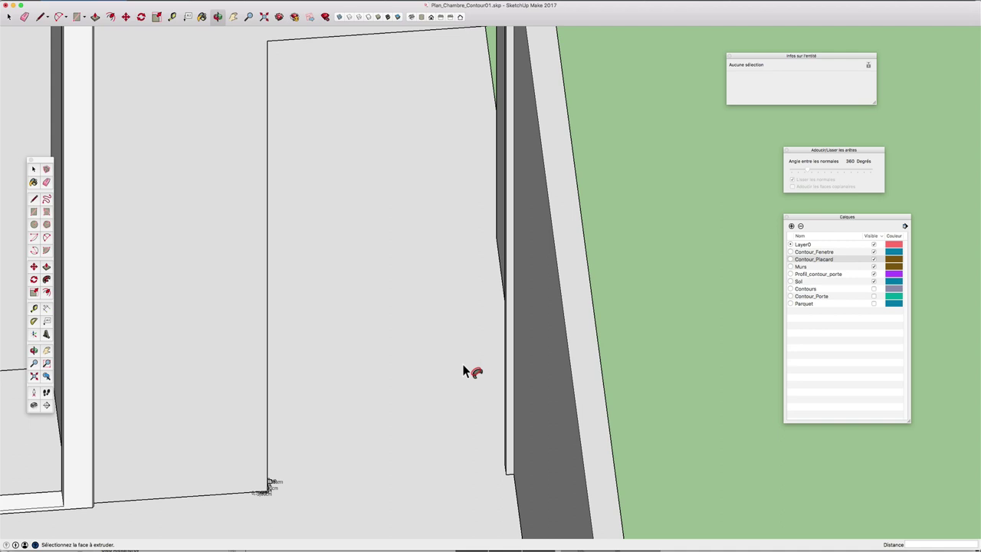
middle_click_drag(463, 370, 329, 401)
key("space")
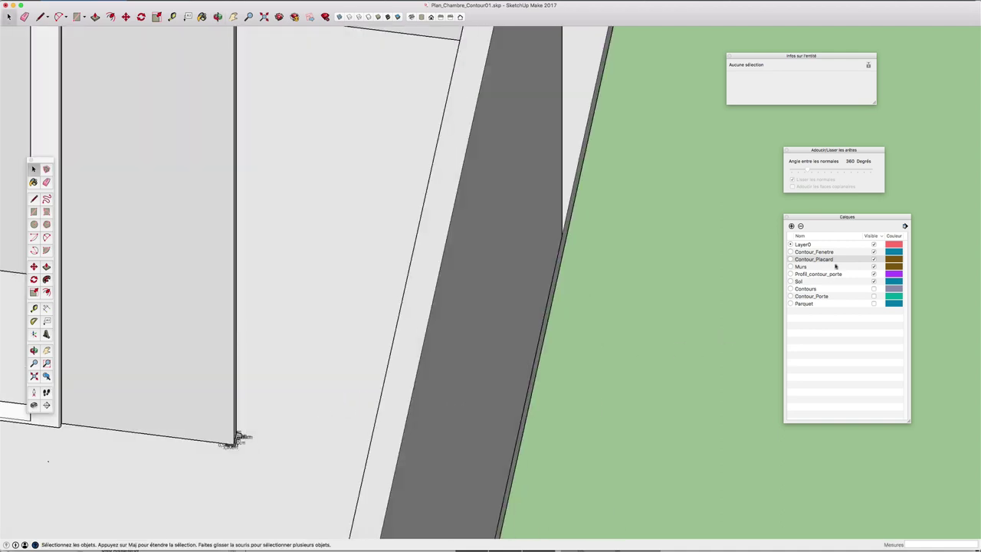
left_click(874, 274)
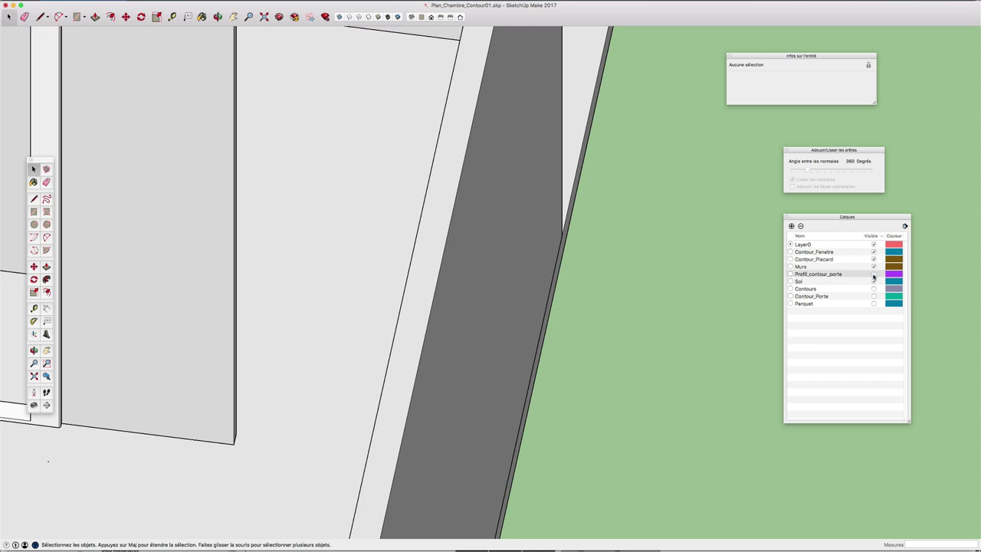
left_click(874, 297)
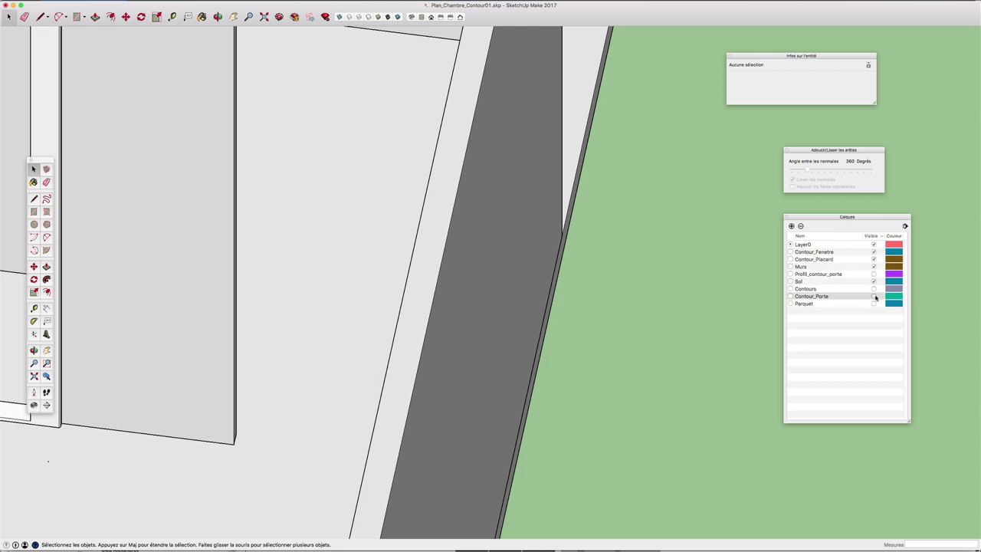
Orbit around the door and window frames and select the closet frame group
mouse_move(373, 286)
middle_mouse_down()
mouse_move(493, 317)
mouse_move(495, 285)
mouse_move(528, 303)
mouse_move(629, 298)
mouse_move(672, 210)
mouse_move(580, 330)
middle_mouse_up()
scroll(568, 257, "up", 3)
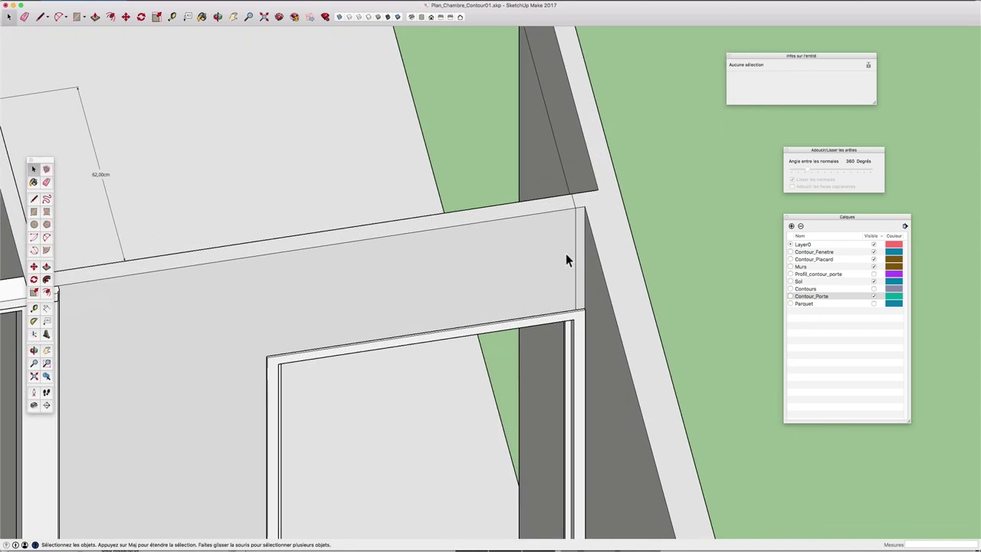
scroll(568, 253, "up", 2)
mouse_move(573, 256)
middle_mouse_down()
mouse_move(674, 305)
mouse_move(639, 289)
middle_mouse_up()
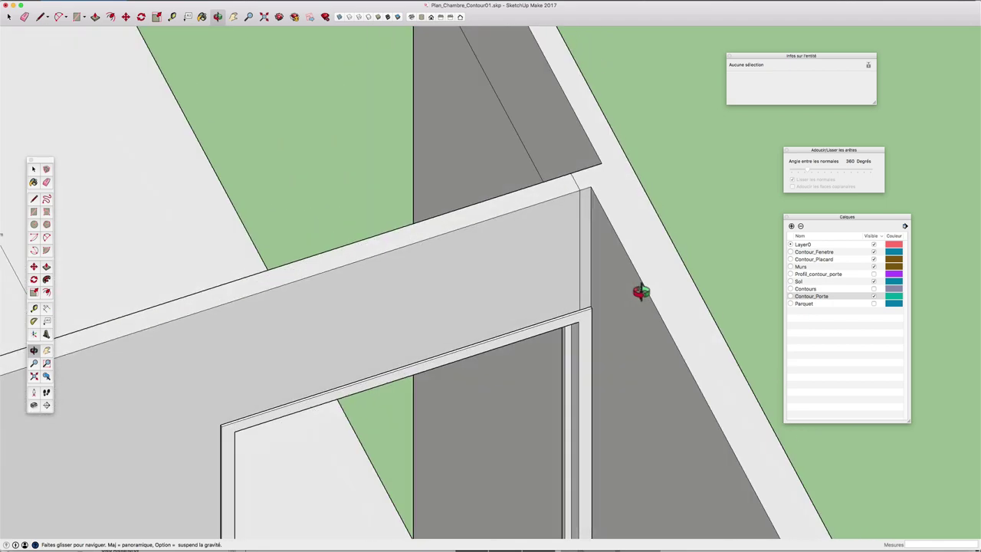
scroll(605, 253, "down", 3)
scroll(596, 252, "down", 2)
mouse_move(596, 252)
middle_mouse_down()
mouse_move(584, 271)
mouse_move(486, 284)
middle_mouse_up()
mouse_move(360, 307)
middle_mouse_down("shift")
mouse_move(616, 228)
mouse_move(467, 265)
middle_mouse_up("shift")
scroll(562, 219, "down", 3)
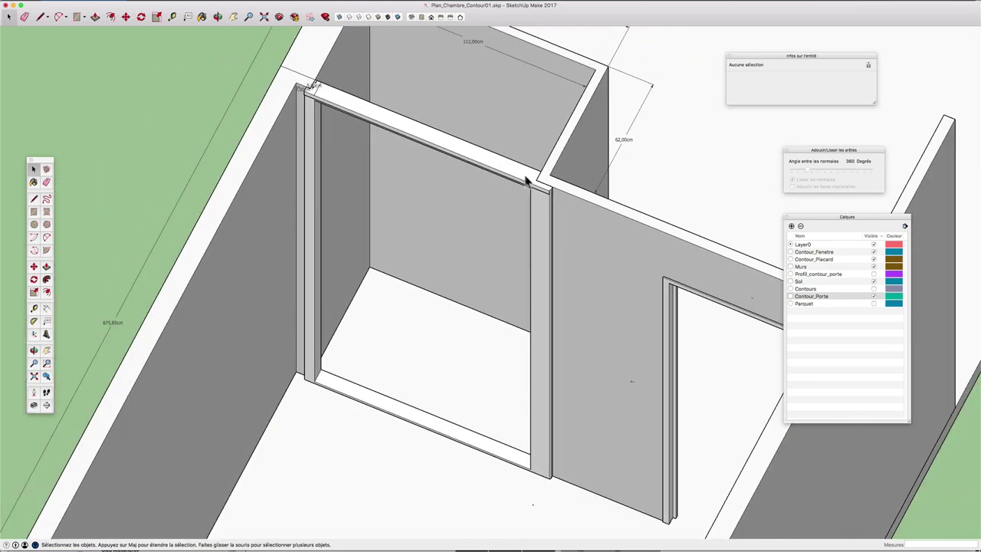
left_click(527, 178)
scroll(542, 179, "up", 3)
scroll(542, 179, "down", 3)
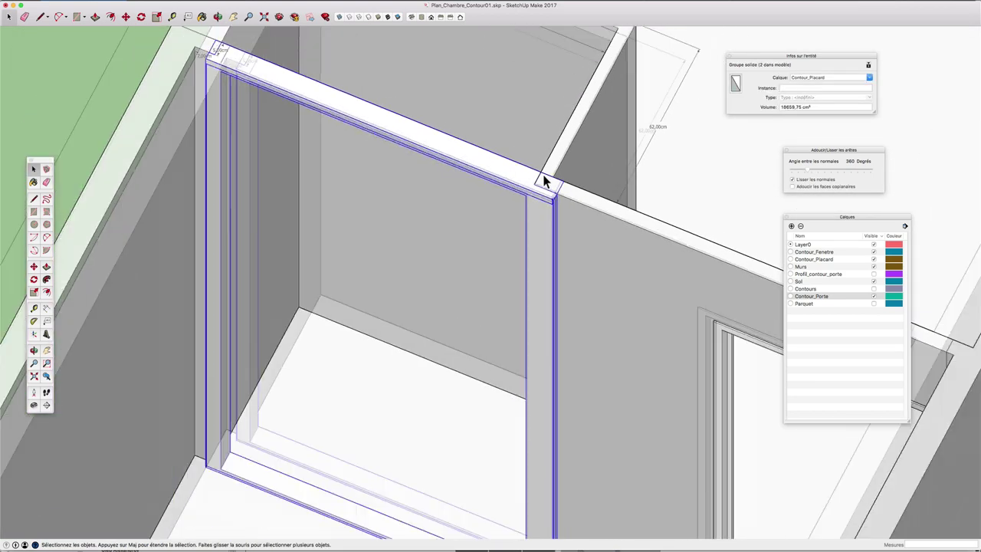
scroll(543, 179, "down", 2)
mouse_move(543, 180)
middle_mouse_down()
mouse_move(525, 222)
mouse_move(605, 216)
mouse_move(471, 229)
middle_mouse_up()
scroll(482, 219, "down", 3)
scroll(482, 211, "up", 2)
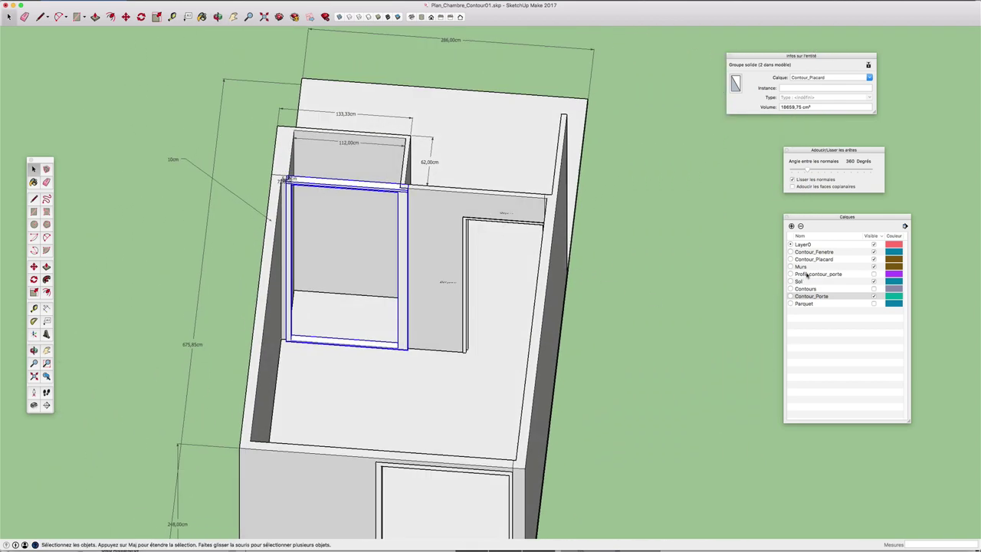
Turn on the Contours layer and orbit around the window and door frames to inspect them
left_click(874, 289)
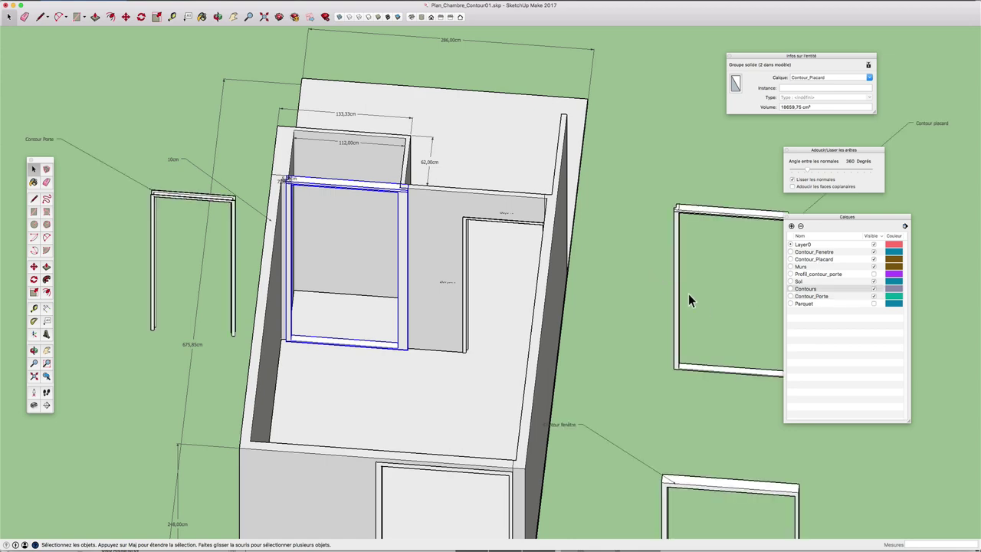
mouse_move(688, 293)
middle_mouse_down("shift")
mouse_move(508, 262)
mouse_move(442, 281)
middle_mouse_up("shift")
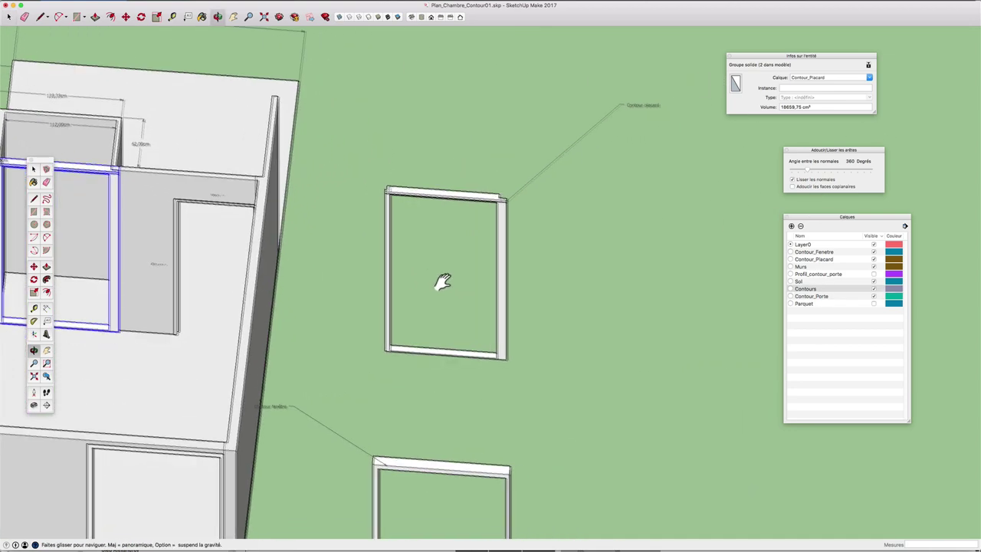
scroll(516, 227, "up", 3)
mouse_move(516, 227)
middle_mouse_down()
mouse_move(551, 208)
mouse_move(391, 233)
mouse_move(497, 164)
middle_mouse_up()
scroll(460, 194, "up", 3)
scroll(513, 162, "up", 2)
scroll(442, 223, "down", 2)
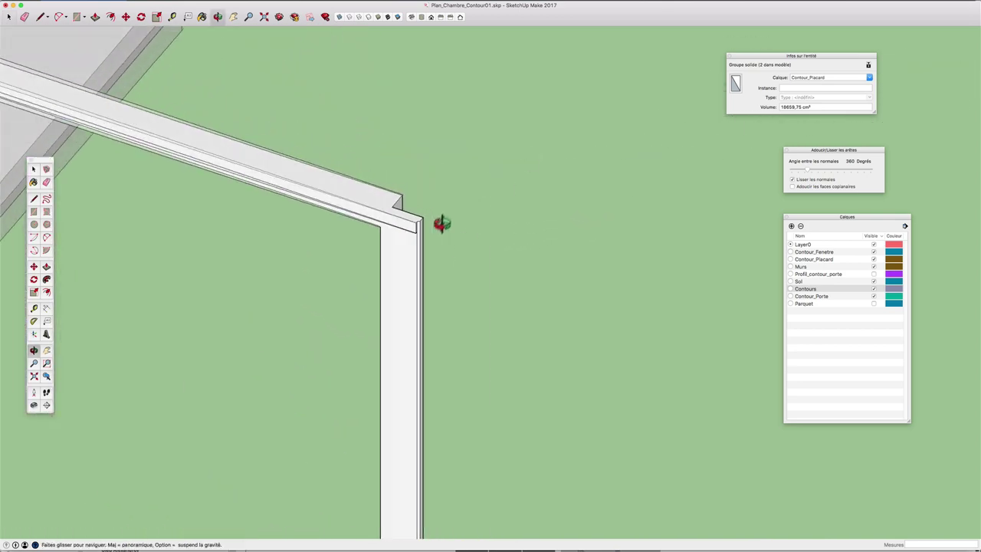
mouse_move(442, 223)
middle_mouse_down()
mouse_move(486, 105)
mouse_move(409, 247)
mouse_move(460, 116)
mouse_move(528, 101)
mouse_move(373, 235)
mouse_move(491, 239)
mouse_move(265, 385)
mouse_move(426, 318)
mouse_move(514, 217)
mouse_move(478, 225)
mouse_move(457, 252)
mouse_move(548, 255)
mouse_move(536, 192)
mouse_move(564, 179)
mouse_move(550, 130)
middle_mouse_up()
scroll(422, 230, "up", 3)
scroll(536, 192, "down", 2)
scroll(539, 140, "down", 1)
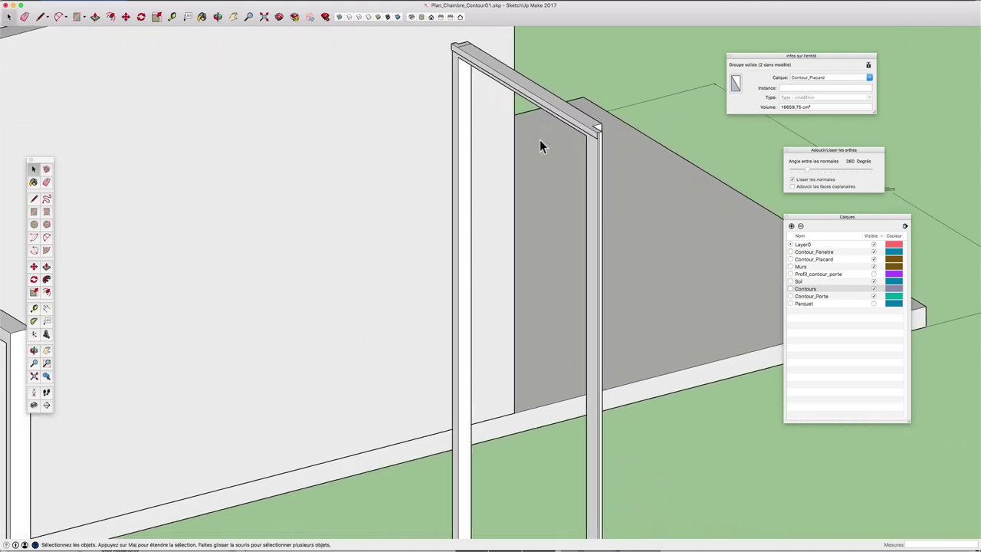
scroll(538, 148, "down", 2)
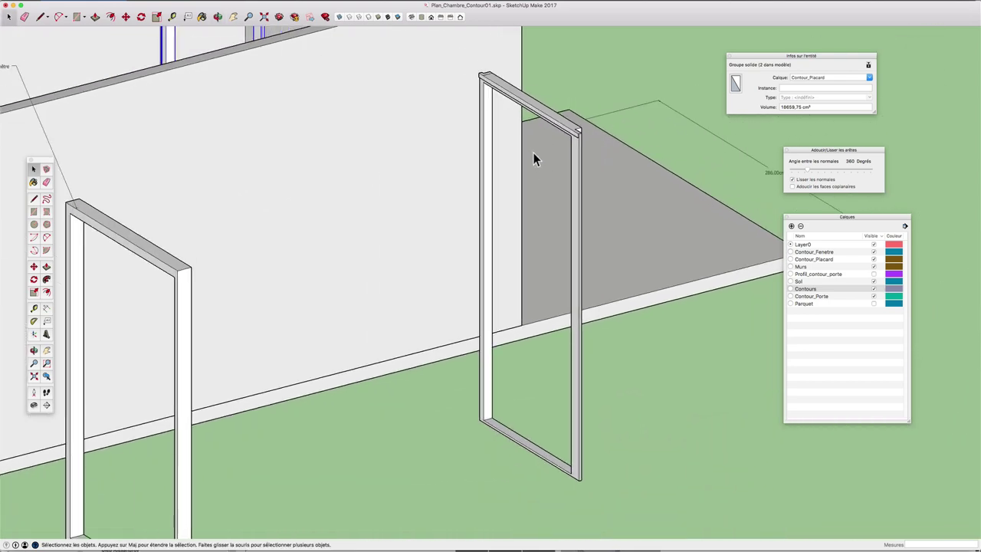
mouse_move(533, 152)
middle_mouse_down()
mouse_move(532, 189)
mouse_move(545, 163)
mouse_move(533, 173)
mouse_move(387, 171)
mouse_move(619, 214)
mouse_move(712, 252)
mouse_move(536, 174)
middle_mouse_up()
scroll(546, 163, "up", 2)
scroll(622, 200, "down", 3)
scroll(622, 200, "down", 3)
scroll(536, 174, "up", 2)
scroll(536, 173, "up", 3)
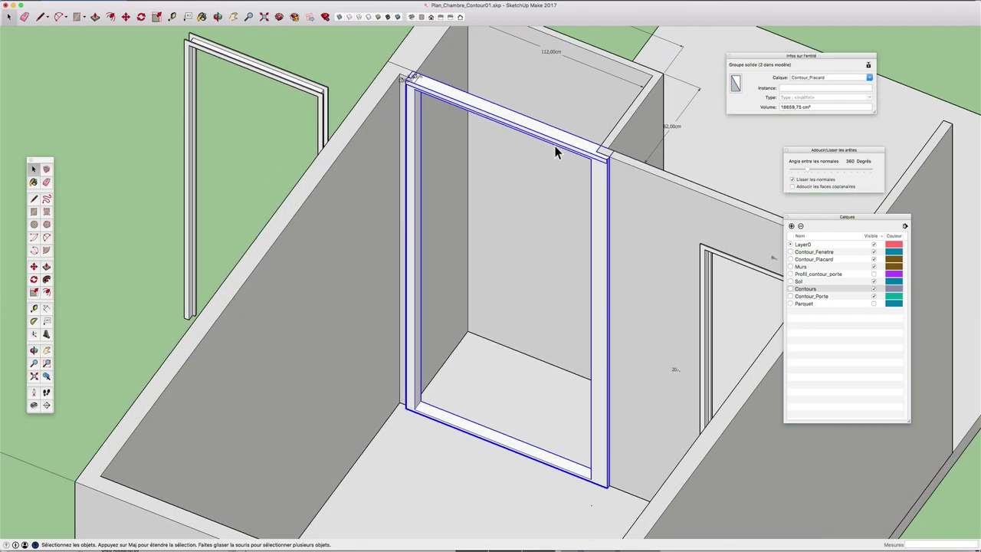
scroll(546, 151, "up", 3)
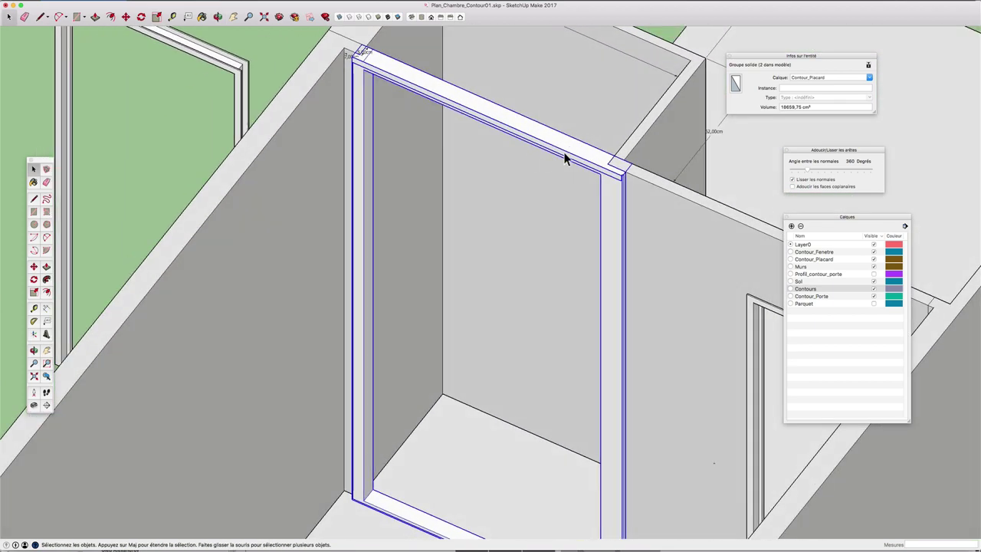
Toggle the Contours layer off and back on, then uncheck Contour_Placard's visibility
left_click(873, 288)
left_click(872, 288)
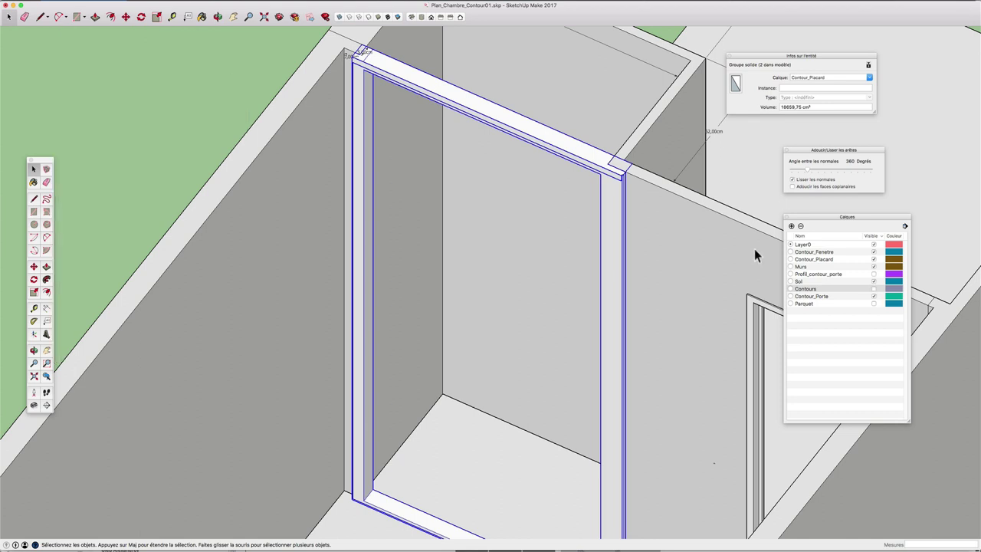
left_click(874, 289)
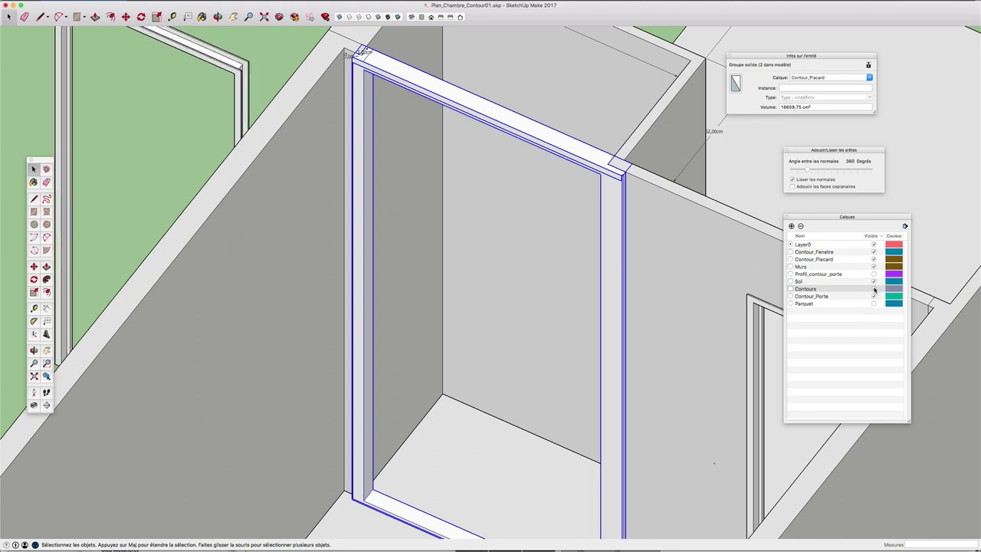
left_click(873, 259)
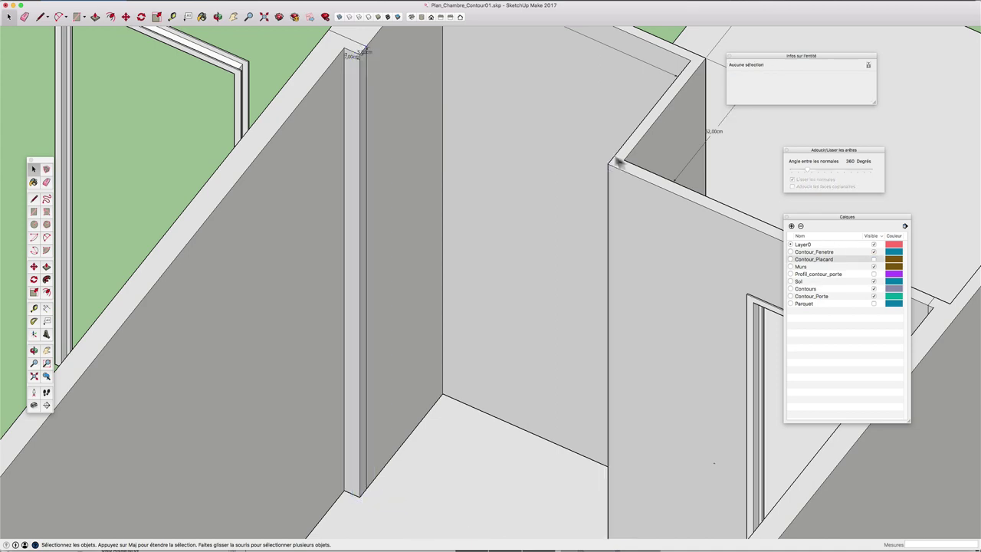
mouse_move(596, 163)
middle_mouse_down()
mouse_move(624, 171)
mouse_move(626, 184)
middle_mouse_up()
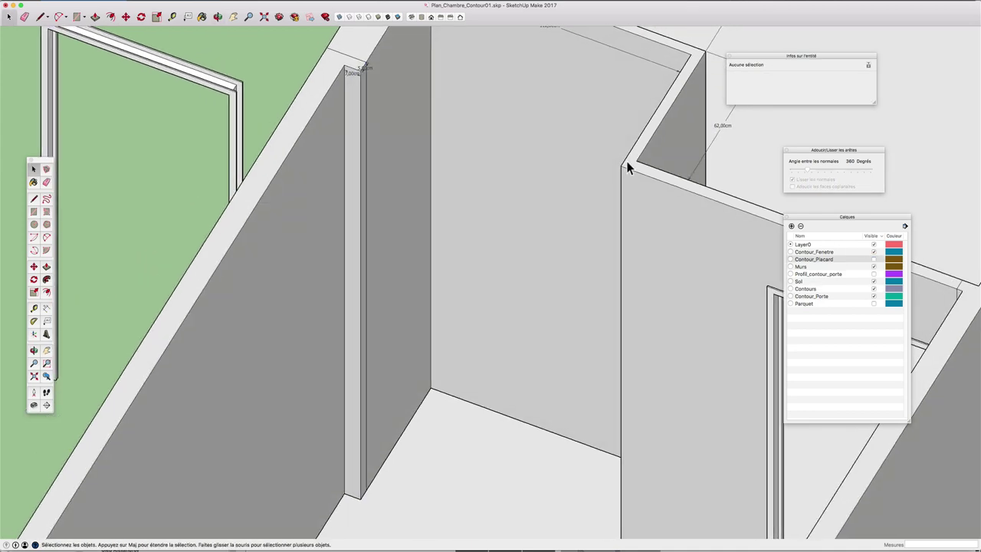
scroll(564, 398, "down", 2)
scroll(562, 329, "down", 2)
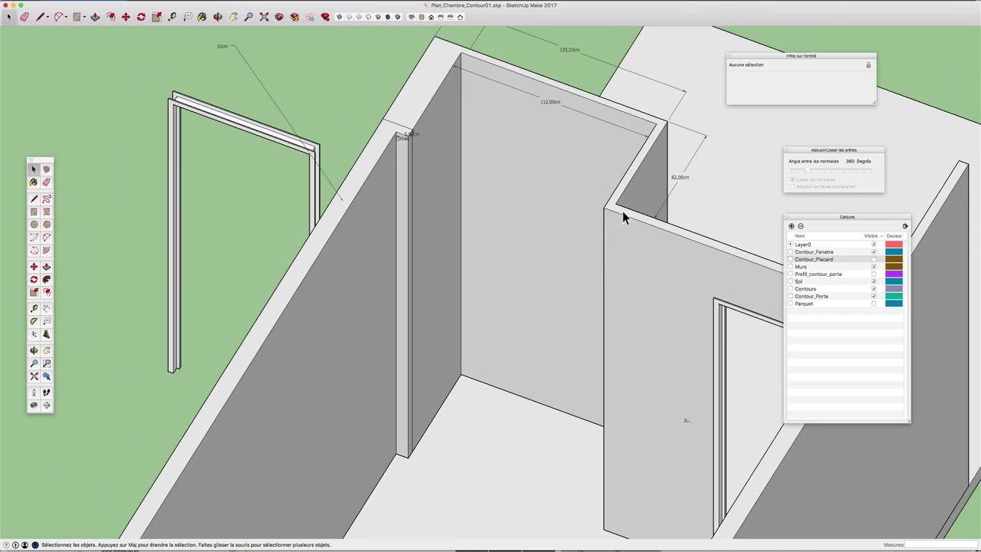
scroll(609, 219, "up", 3)
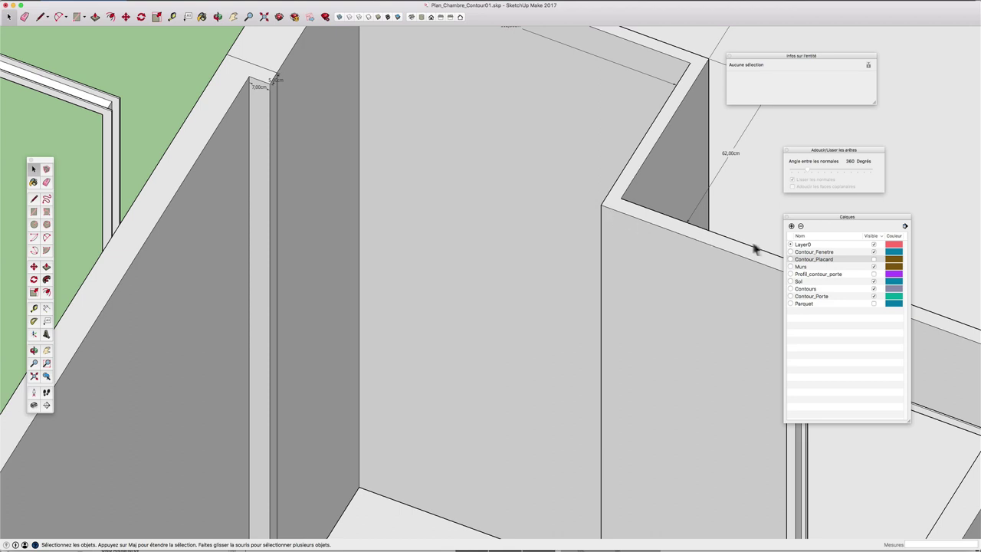
Re-show Contour_Placard, select the closet frame, enable Hide Rest of Model, and enter the group
left_click(872, 259)
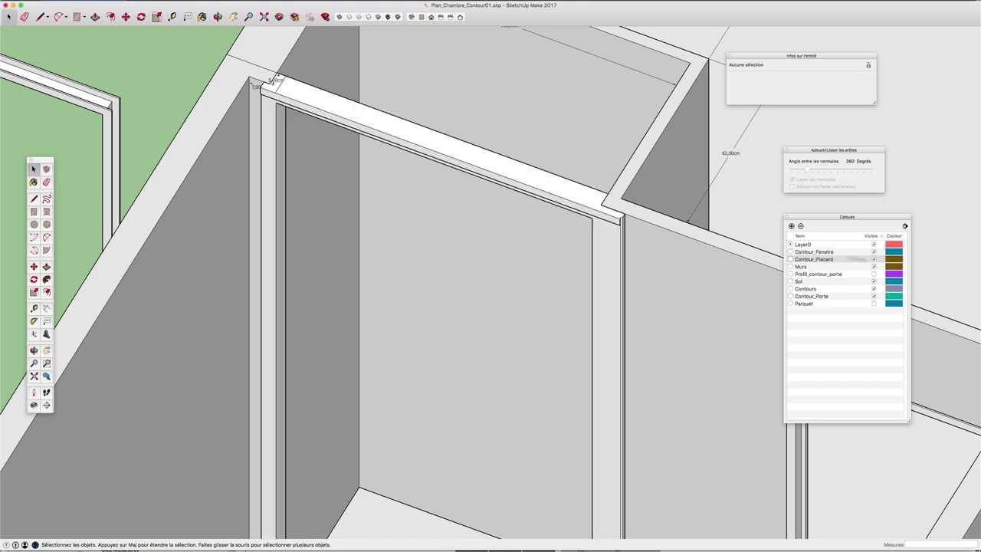
scroll(611, 220, "up", 3)
left_click(611, 219)
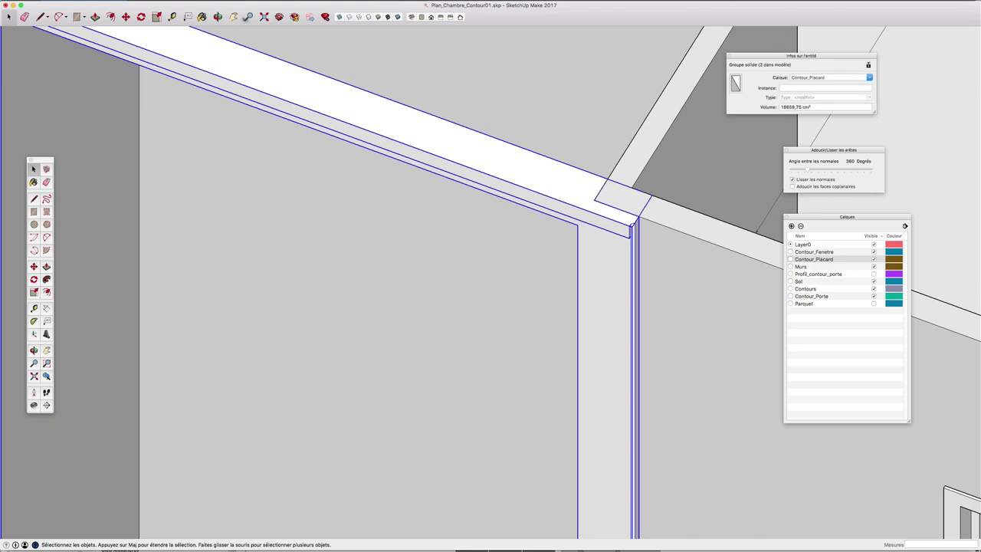
left_click(115, 0)
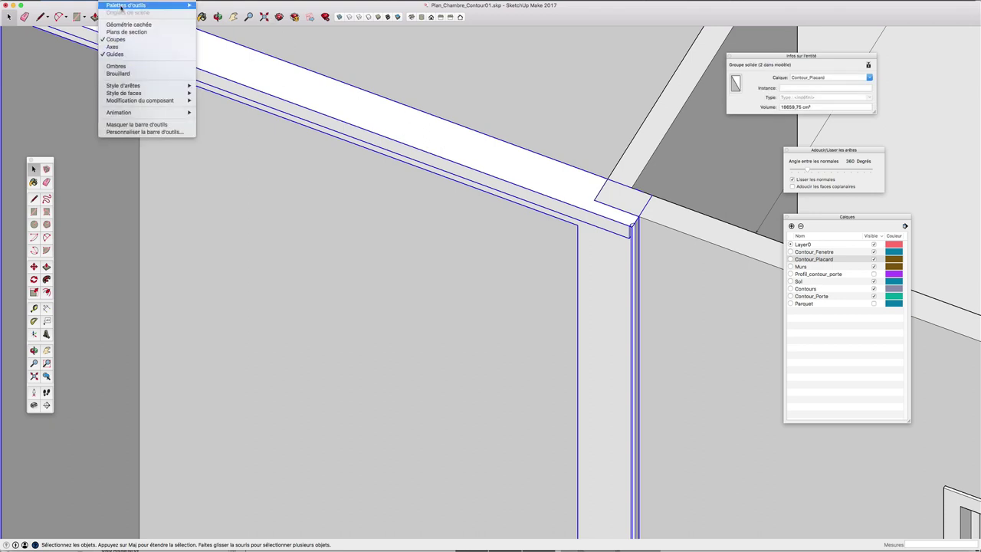
mouse_move(139, 101)
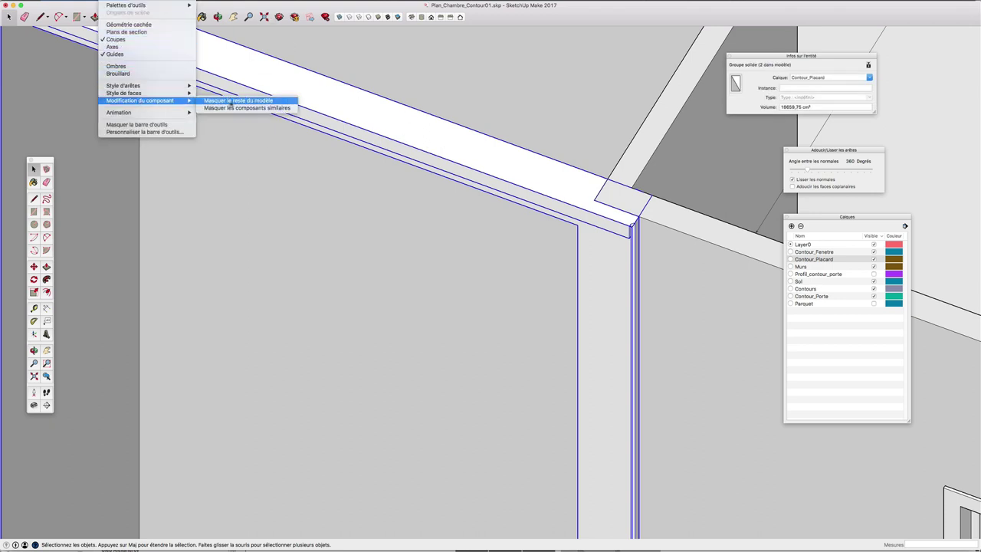
left_click(234, 102)
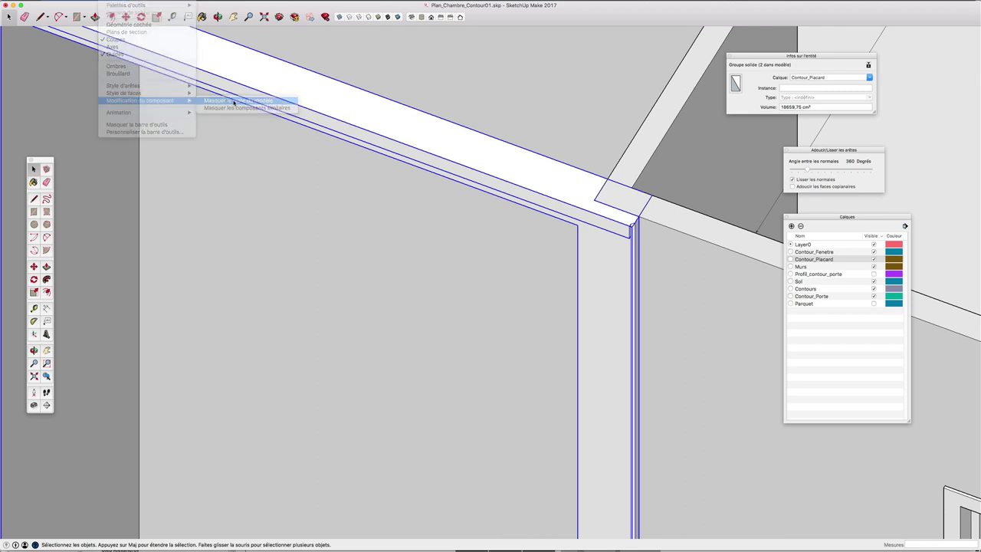
double_click(586, 197)
mouse_move(650, 225)
middle_mouse_down()
mouse_move(597, 219)
mouse_move(542, 241)
middle_mouse_up()
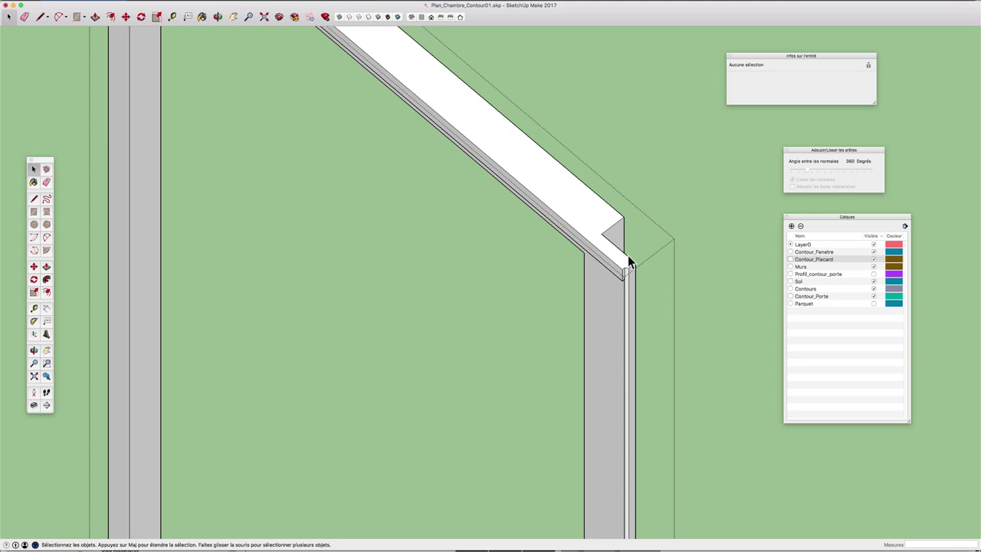
Zoom and orbit to the far wall's large opening, then double-click its frame group to edit it
scroll(628, 261, "down", 3)
scroll(646, 214, "down", 3)
scroll(643, 238, "down", 3)
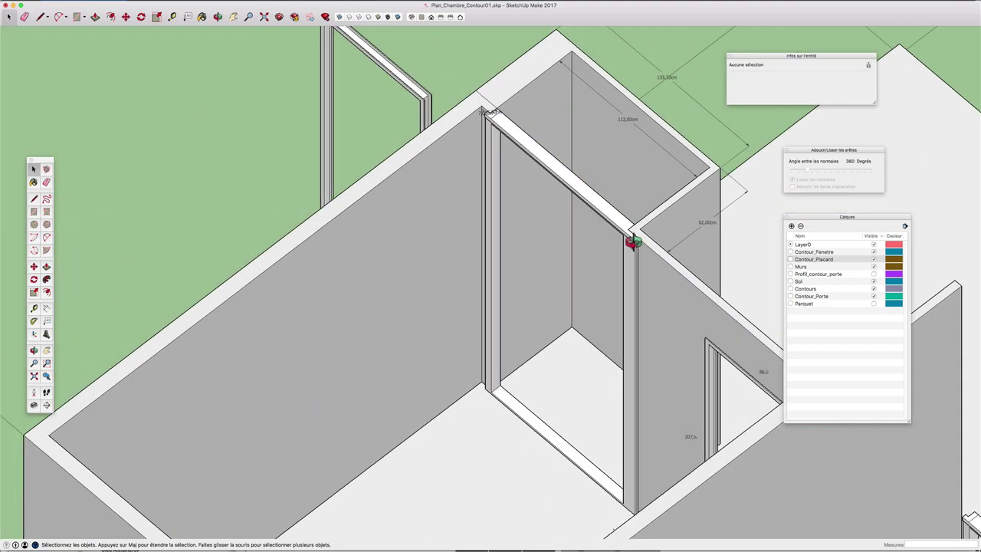
scroll(631, 242, "down", 3)
mouse_move(714, 219)
middle_mouse_down()
mouse_move(212, 242)
mouse_move(324, 225)
mouse_move(639, 332)
mouse_move(302, 320)
mouse_move(583, 193)
mouse_move(563, 170)
middle_mouse_up()
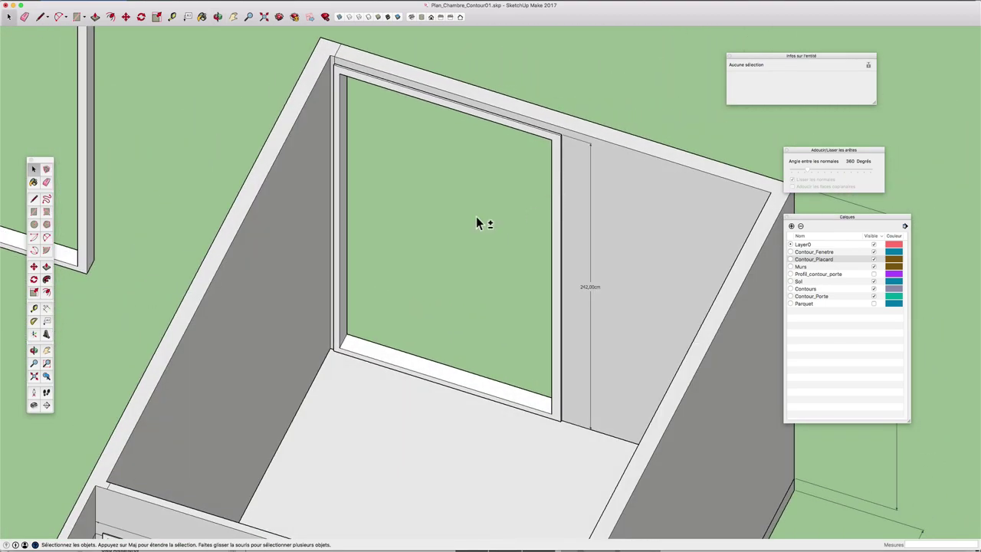
scroll(475, 216, "down", 5)
mouse_move(573, 267)
middle_mouse_down("shift")
mouse_move(690, 342)
mouse_move(532, 213)
mouse_move(543, 261)
mouse_move(438, 219)
mouse_move(390, 217)
middle_mouse_up("shift")
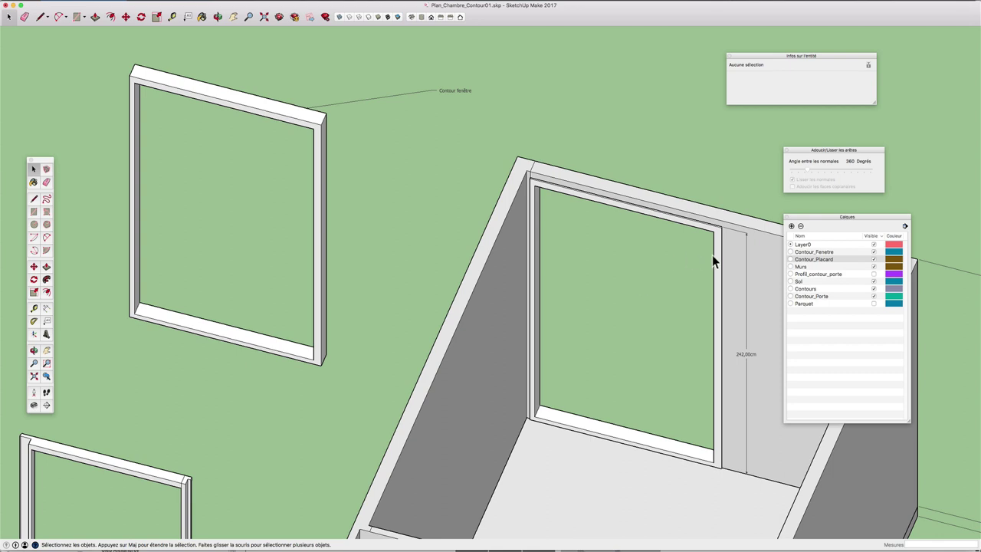
mouse_move(711, 256)
middle_mouse_down()
mouse_move(736, 265)
mouse_move(758, 244)
middle_mouse_up()
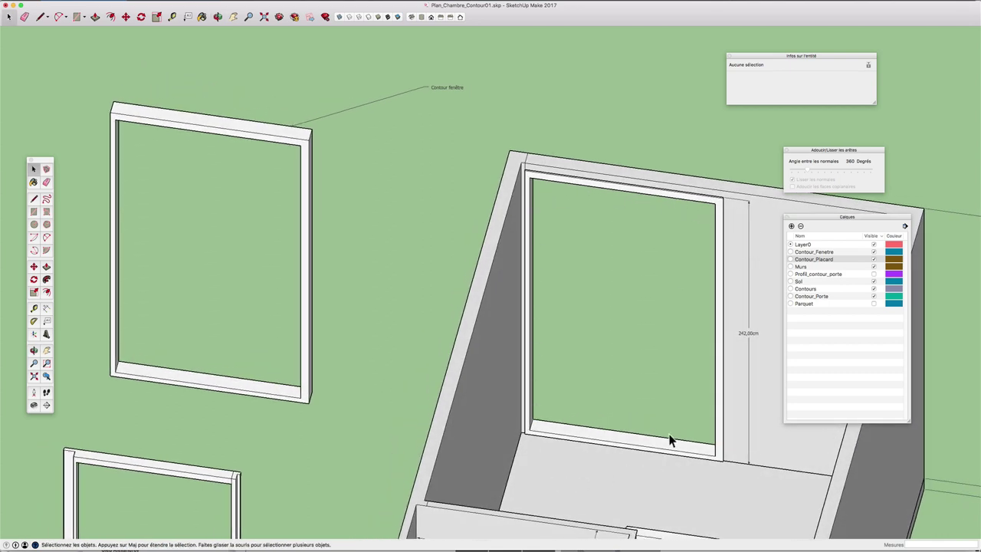
mouse_move(712, 389)
middle_mouse_down()
mouse_move(573, 403)
mouse_move(651, 316)
middle_mouse_up()
scroll(651, 316, "up", 3)
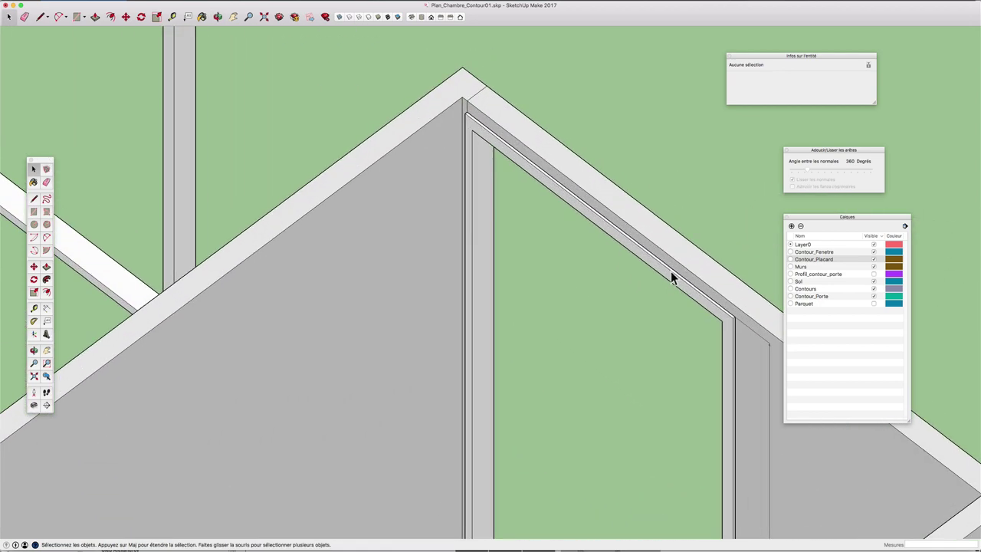
double_click(670, 272)
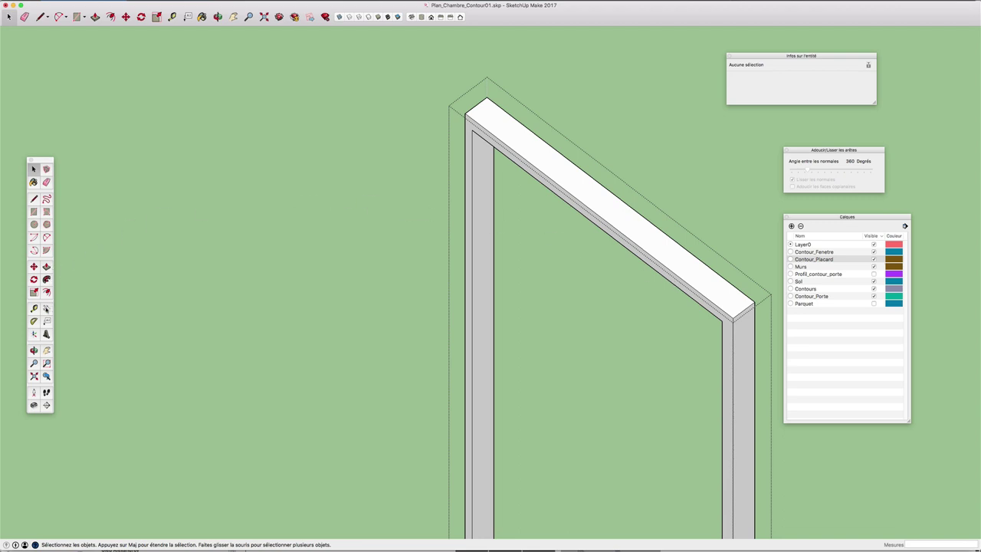
Add a 137 cm dimension on the frame's outer top edge and 128 cm on its inner top edge
left_click(46, 308)
left_click(518, 159)
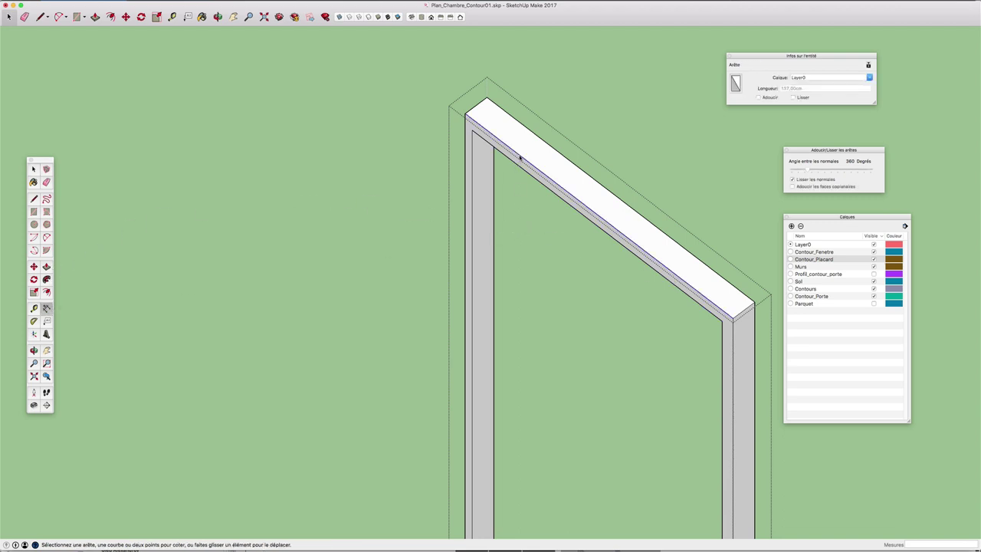
left_click(479, 183)
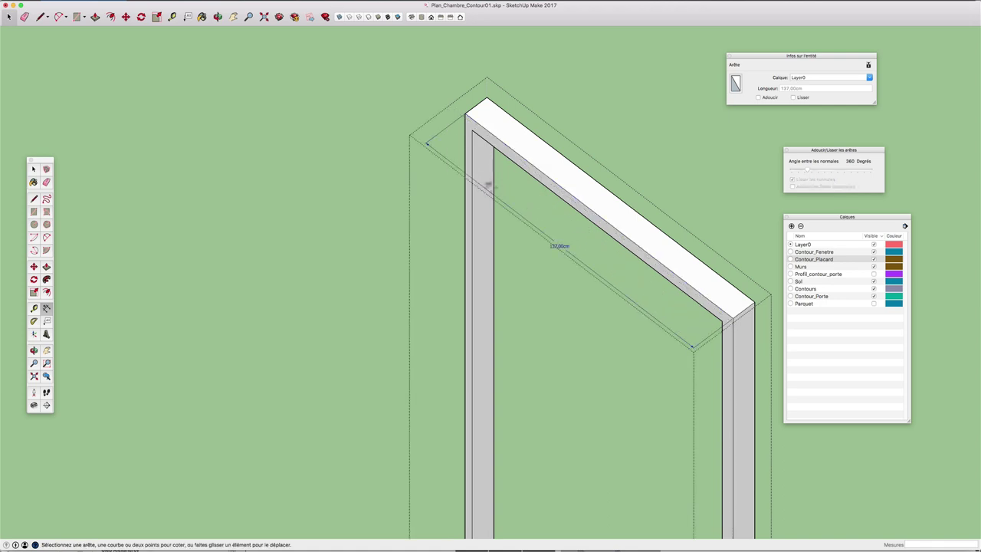
left_click(534, 179)
left_click(521, 187)
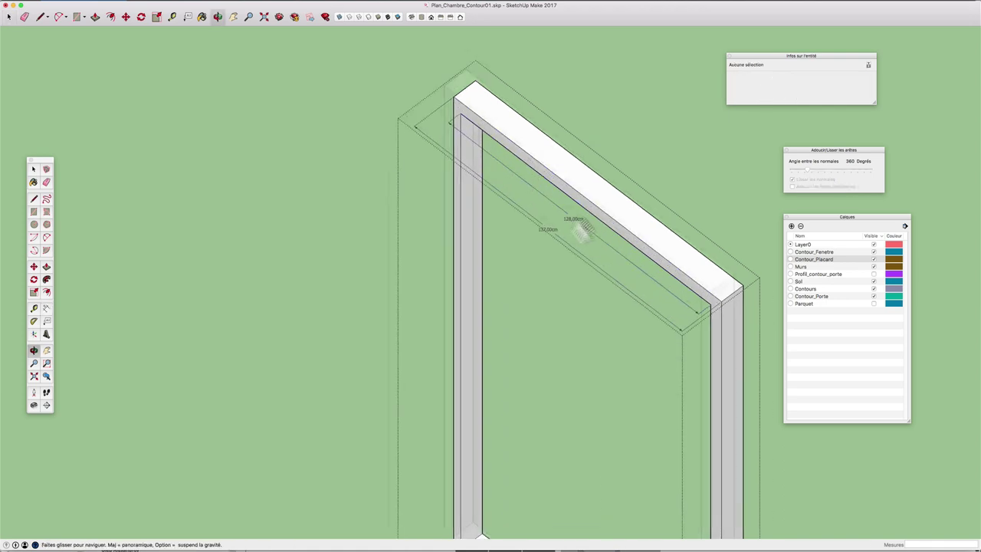
mouse_move(607, 239)
middle_mouse_down()
mouse_move(636, 149)
mouse_move(665, 179)
mouse_move(656, 261)
mouse_move(580, 226)
middle_mouse_up()
key("space")
scroll(657, 179, "down", 5)
scroll(657, 261, "down", 3)
scroll(611, 217, "up", 3)
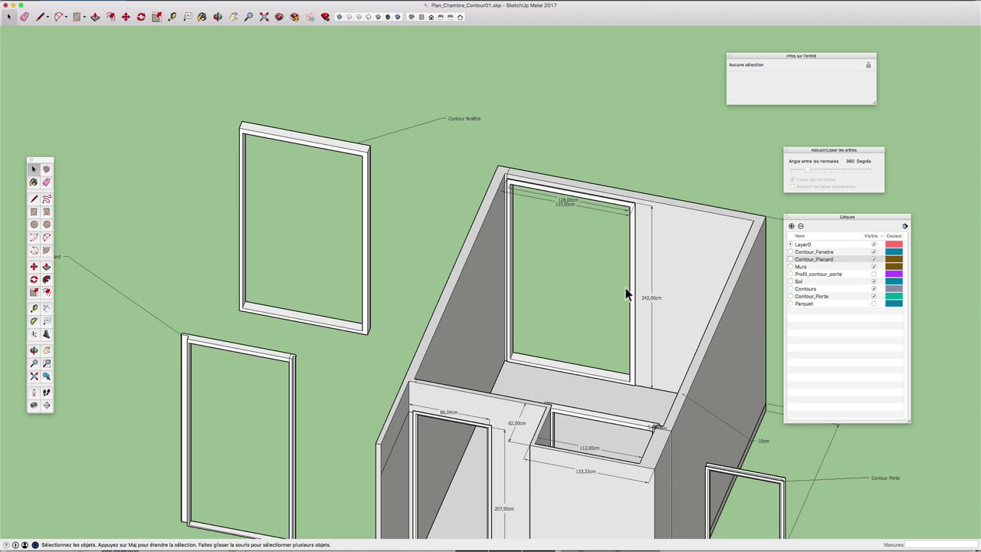
scroll(605, 230, "down", 4)
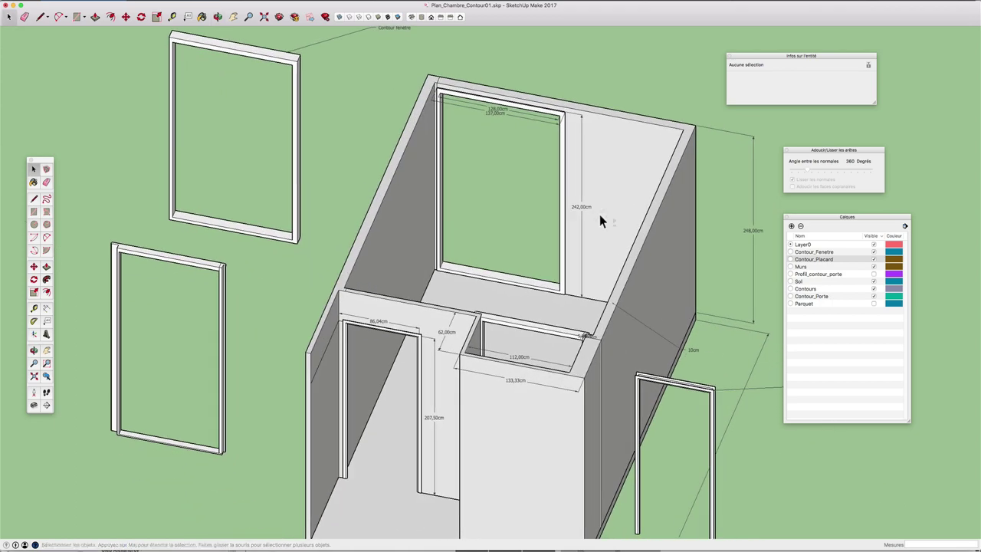
middle_click_drag(611, 243, 585, 212, "shift")
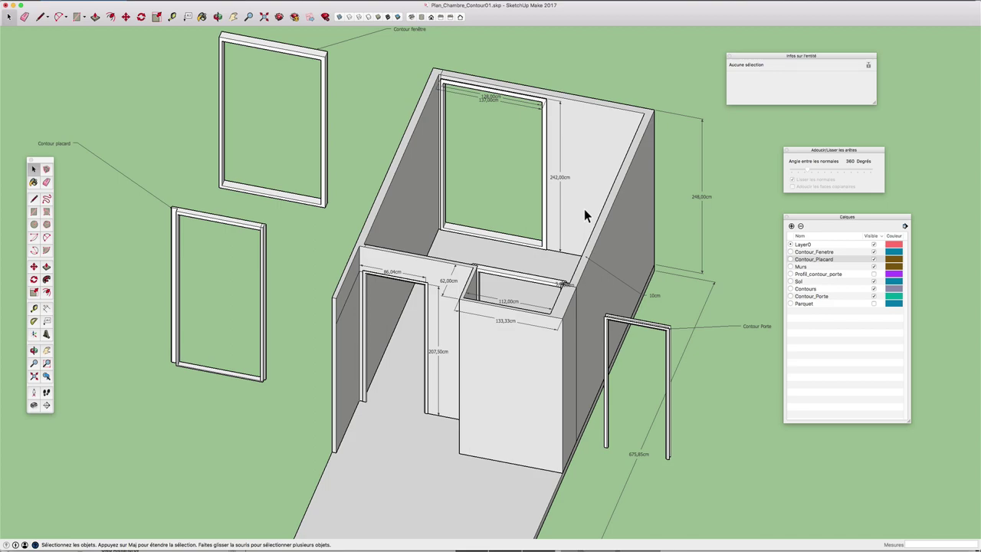
mouse_move(583, 208)
middle_mouse_down()
mouse_move(345, 215)
mouse_move(470, 186)
mouse_move(555, 189)
mouse_move(595, 258)
mouse_move(574, 124)
mouse_move(564, 202)
middle_mouse_up()
scroll(558, 192, "up", 5)
scroll(569, 212, "up", 4)
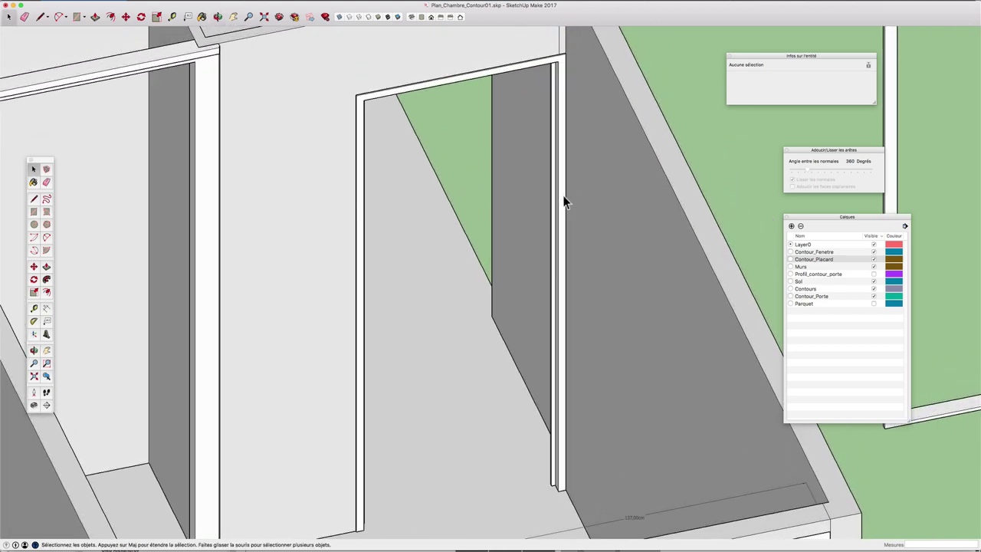
scroll(563, 201, "down", 2)
scroll(563, 201, "down", 3)
middle_click_drag(563, 202, 589, 213)
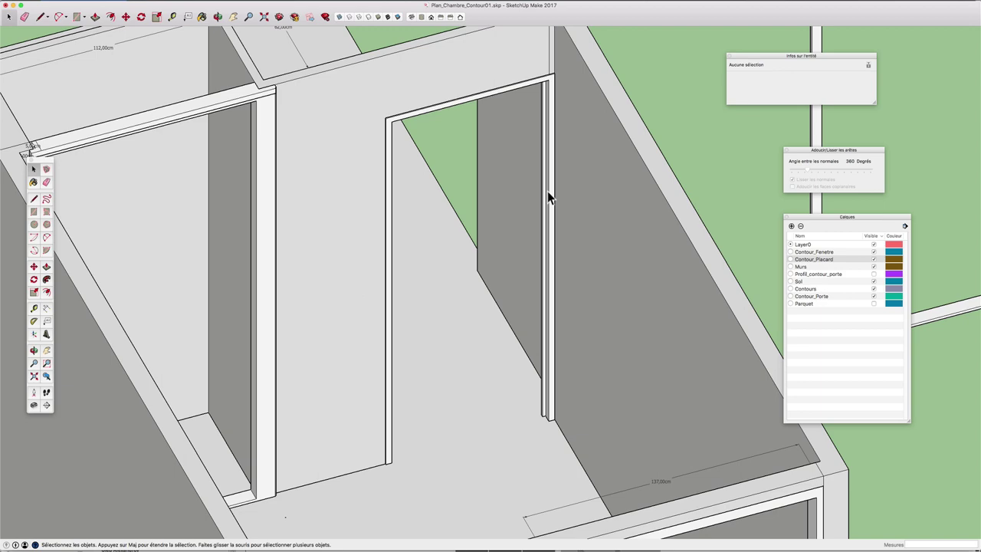
scroll(547, 191, "down", 3)
scroll(547, 190, "down", 3)
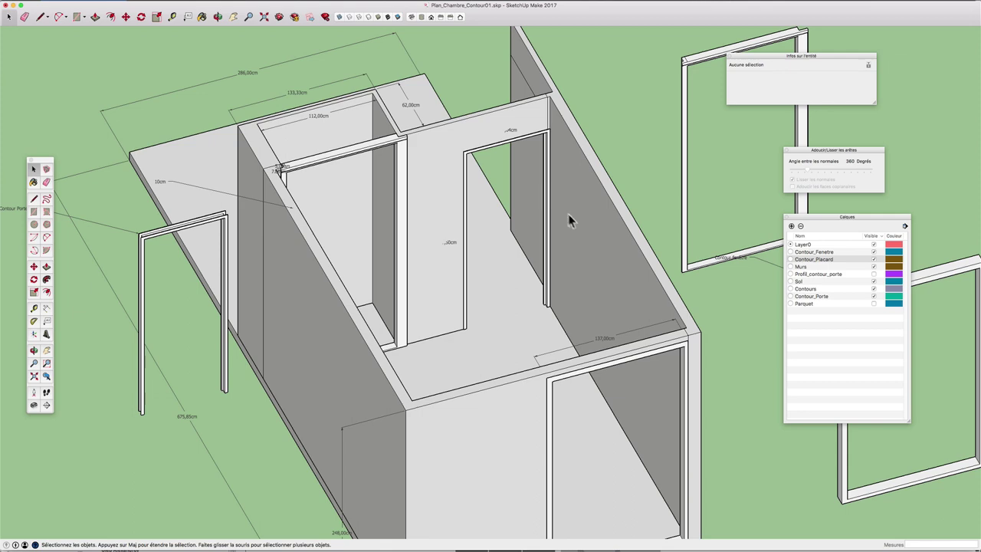
middle_click_drag(568, 220, 516, 219)
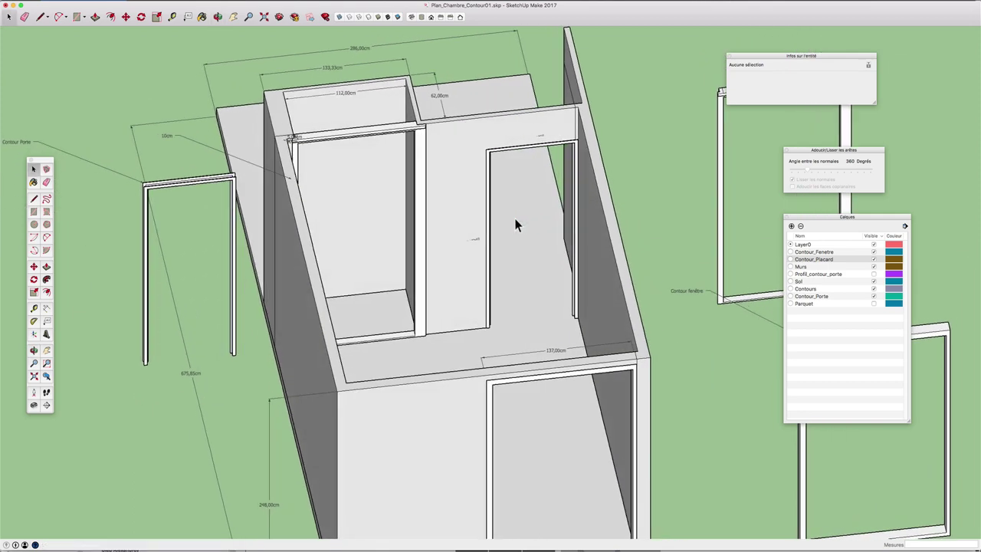